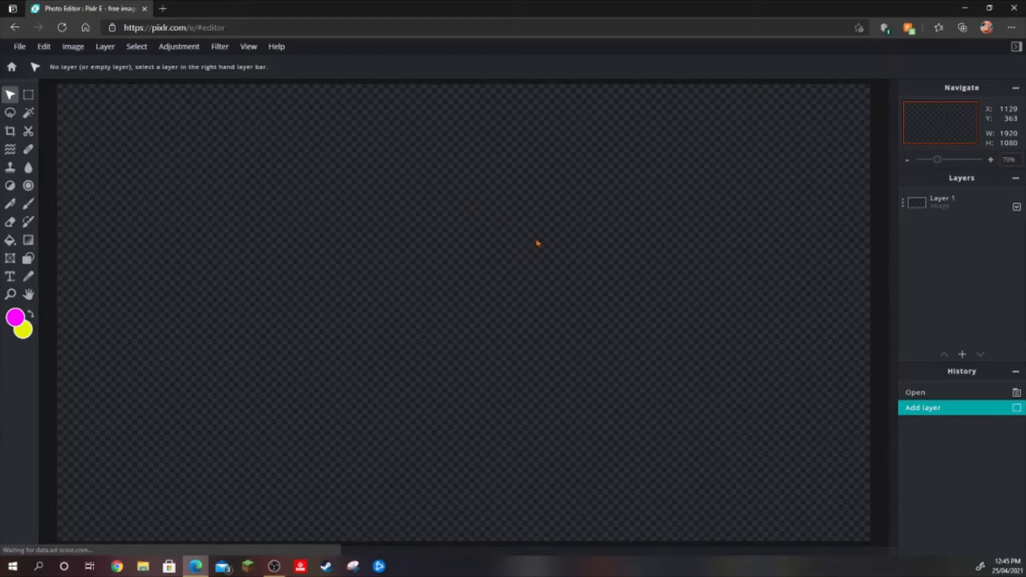
Restore the maximized editor window to a smaller window so the desktop shows.
mouse_move(518, 8)
left_mouse_down()
mouse_move(498, 136)
mouse_move(676, 354)
mouse_move(826, 365)
mouse_move(836, 163)
mouse_move(801, 69)
left_mouse_up()
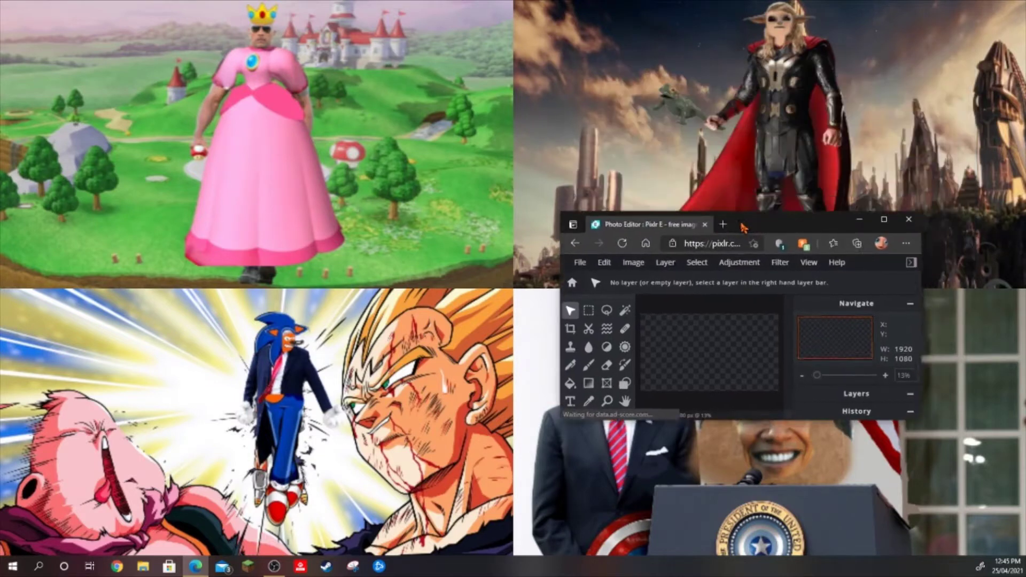
Move the editor window around the desktop, then maximize it to fill the screen.
left_click_drag(801, 69, 733, 291)
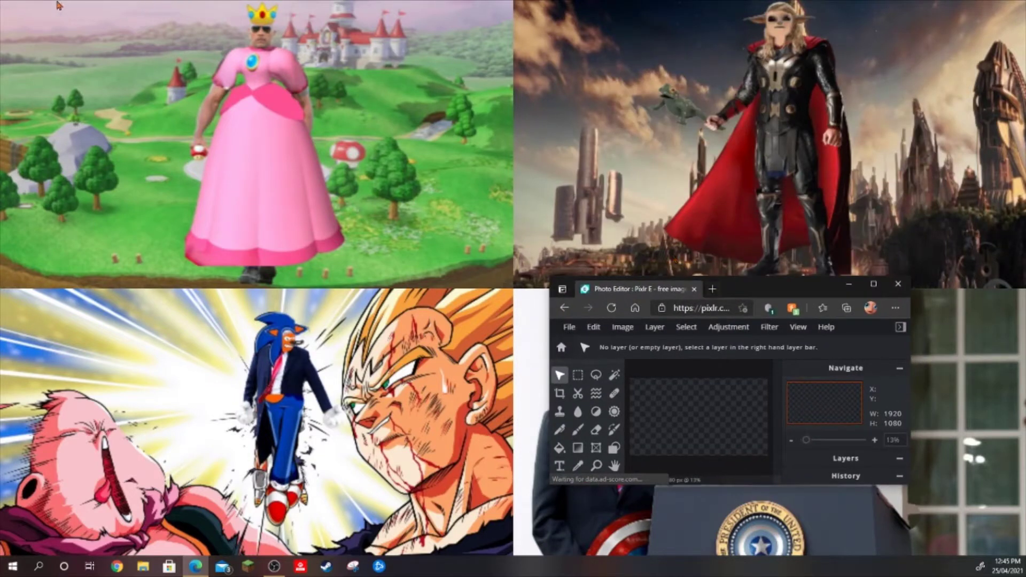
left_click(328, 73)
left_click_drag(213, 44, 433, 221)
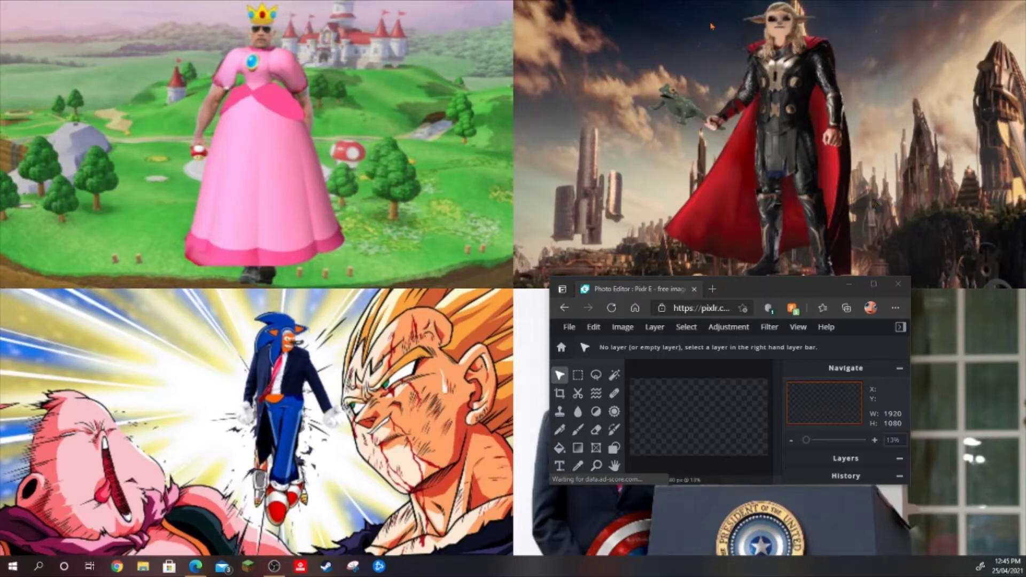
left_click_drag(684, 13, 929, 170)
left_click_drag(71, 336, 398, 495)
left_click_drag(786, 289, 787, 13)
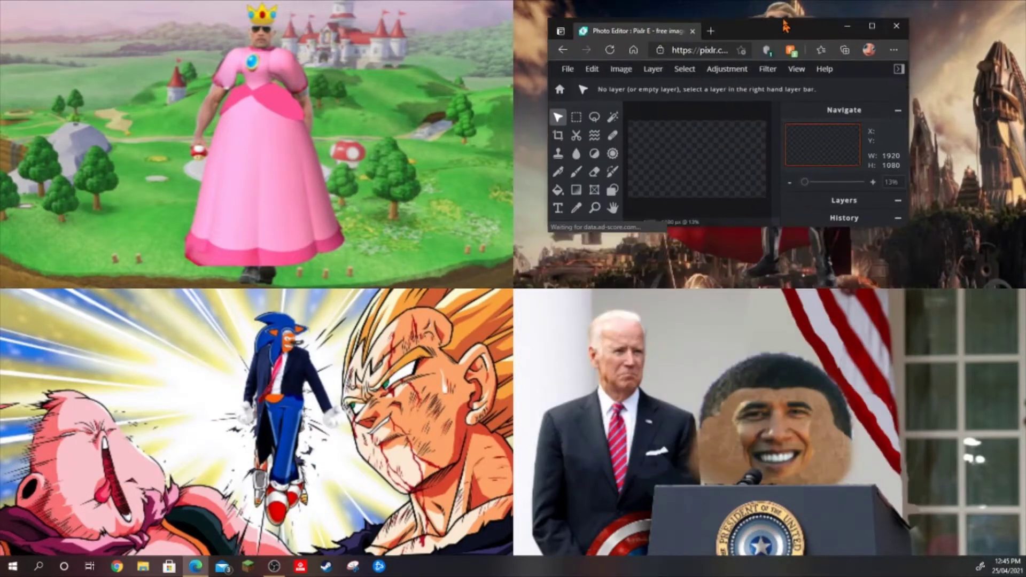
left_click_drag(528, 293, 946, 526)
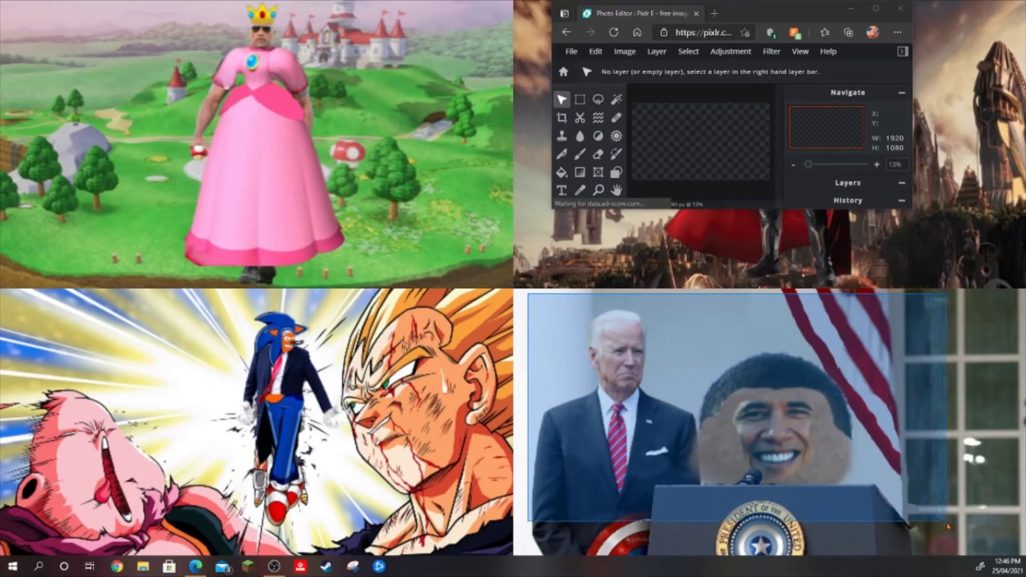
double_click(707, 10)
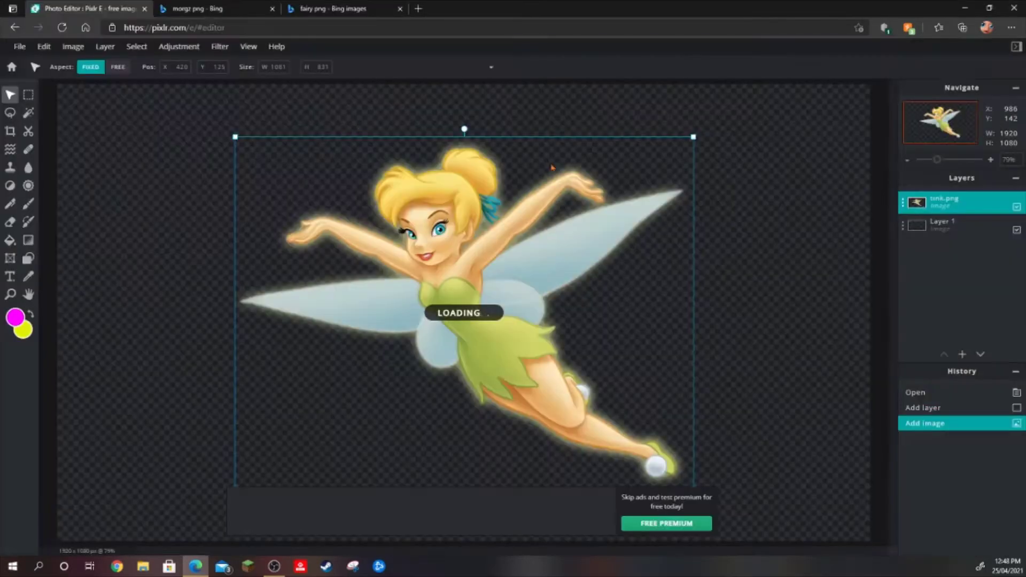
Enlarge and reposition the Tinker Bell image so it fills the canvas.
left_click_drag(552, 168, 518, 137)
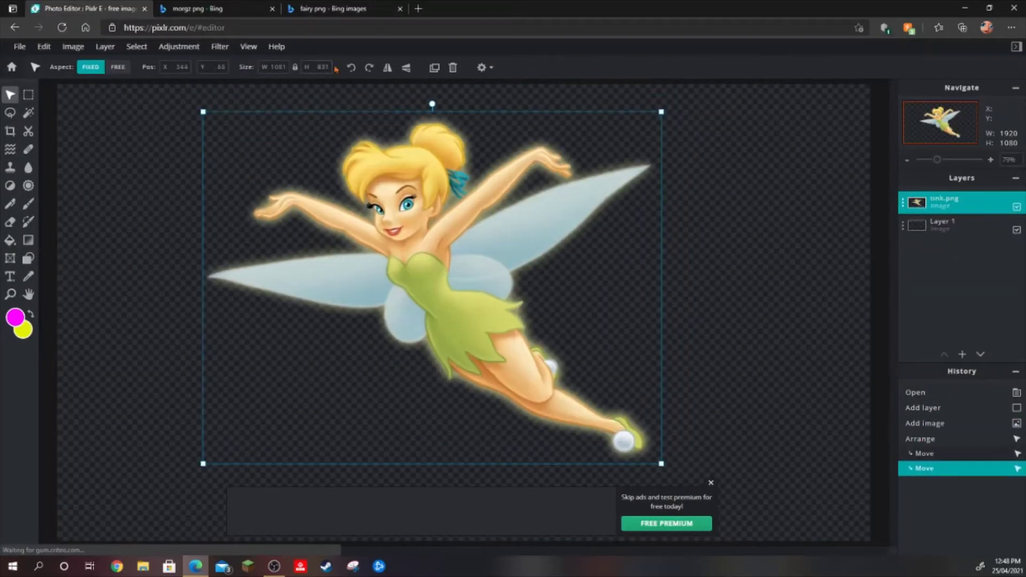
left_click_drag(664, 469, 770, 540)
left_click_drag(481, 268, 438, 282)
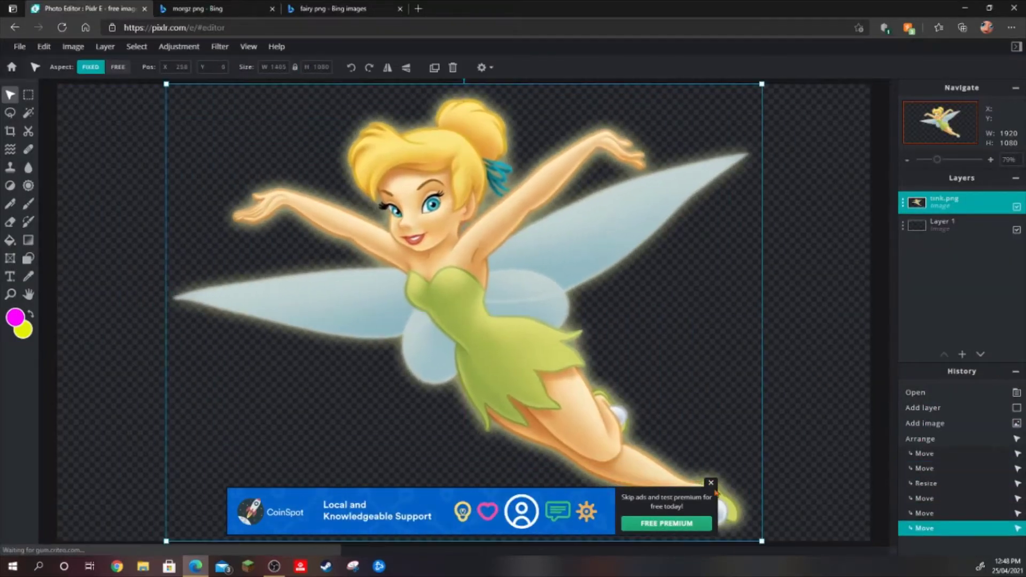
Enlarge the face photo to fill the canvas and line it up.
left_click_drag(565, 257, 797, 126)
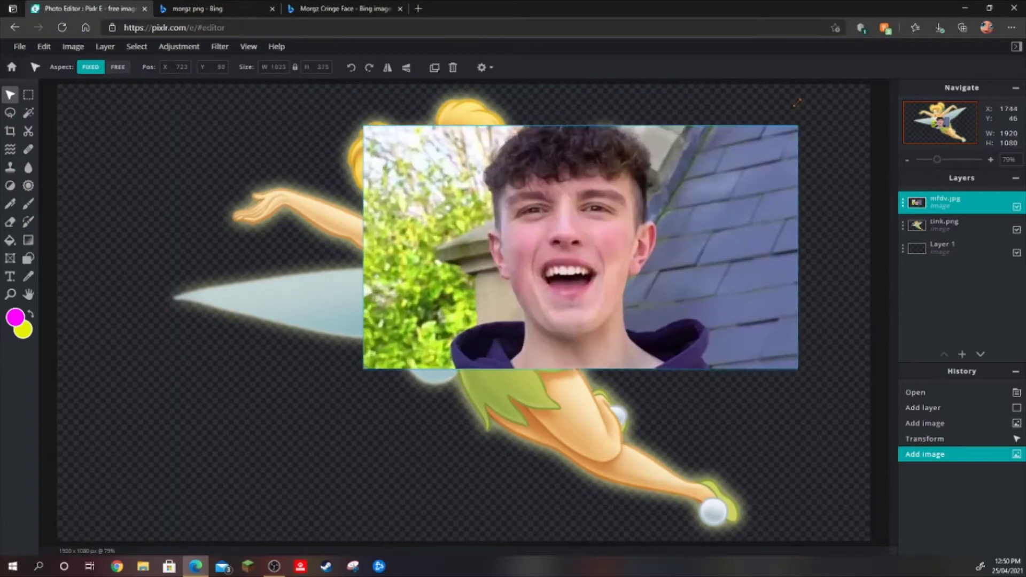
left_click_drag(588, 225, 439, 310)
left_click_drag(212, 211, 56, 86)
left_click_drag(610, 241, 572, 235)
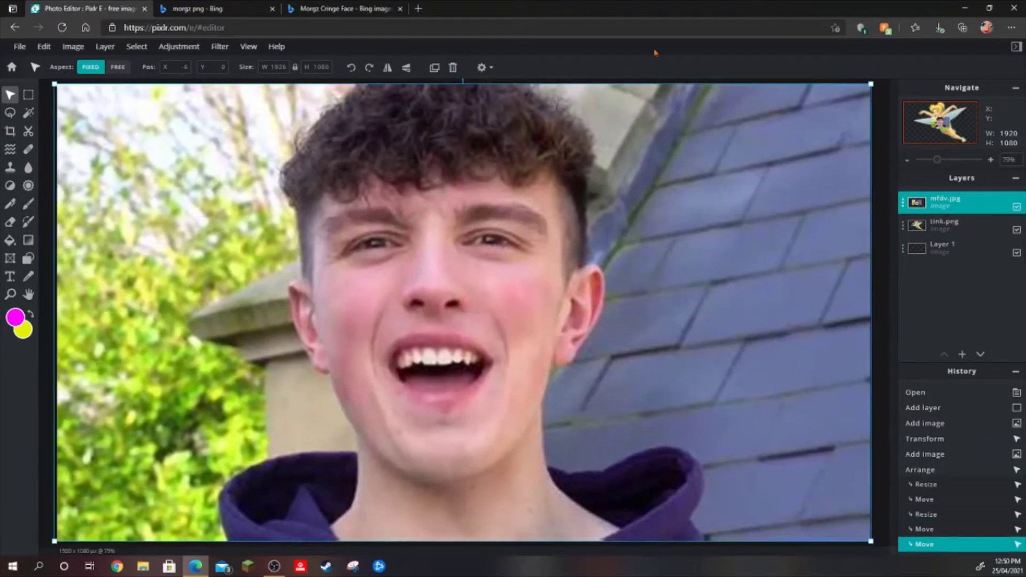
Mask away the background around the face with the Cutout brush, then shrink the cut-out face.
left_click(29, 131)
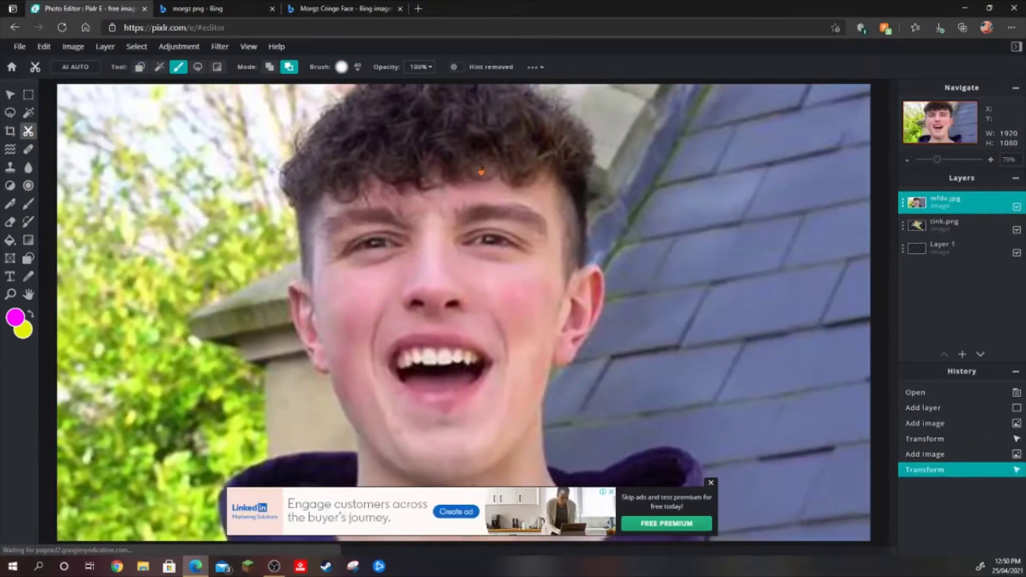
scroll(645, 357, "down", 3)
left_click_drag(652, 317, 710, 264)
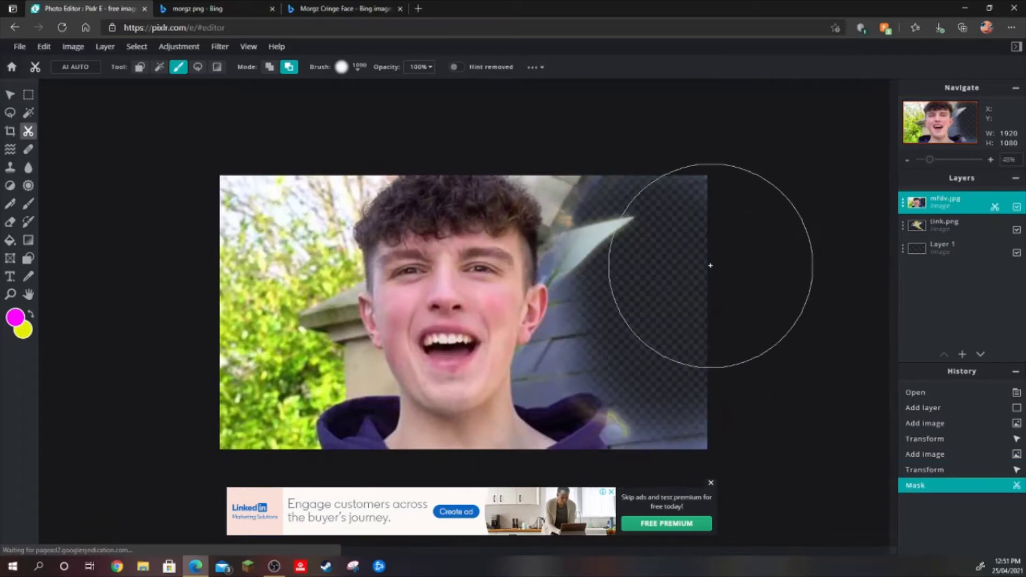
left_click(342, 67)
left_click(561, 302)
mouse_move(710, 336)
left_mouse_down()
mouse_move(644, 430)
mouse_move(575, 490)
mouse_move(264, 473)
mouse_move(225, 284)
mouse_move(266, 138)
left_mouse_up()
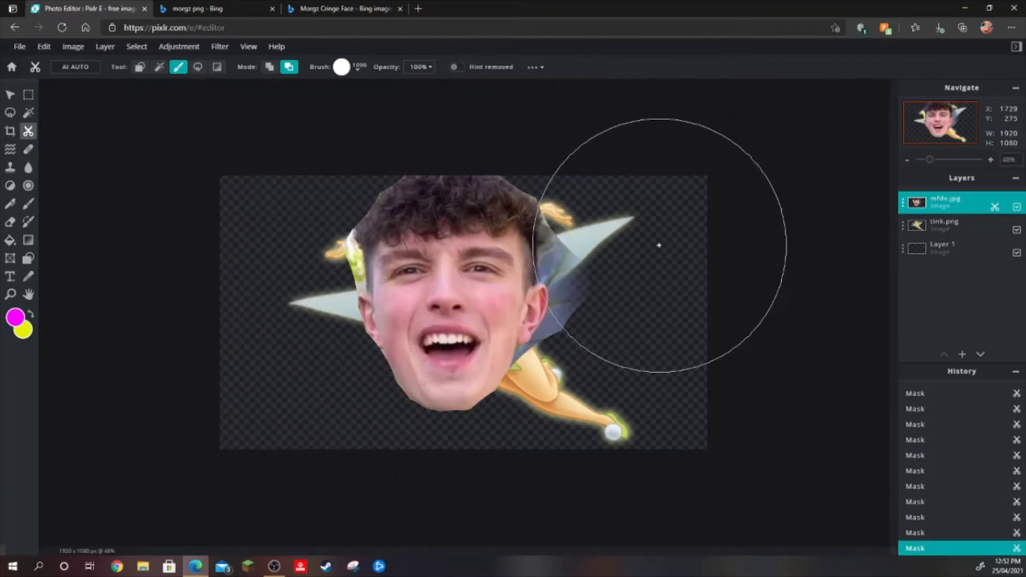
left_click_drag(660, 245, 643, 342)
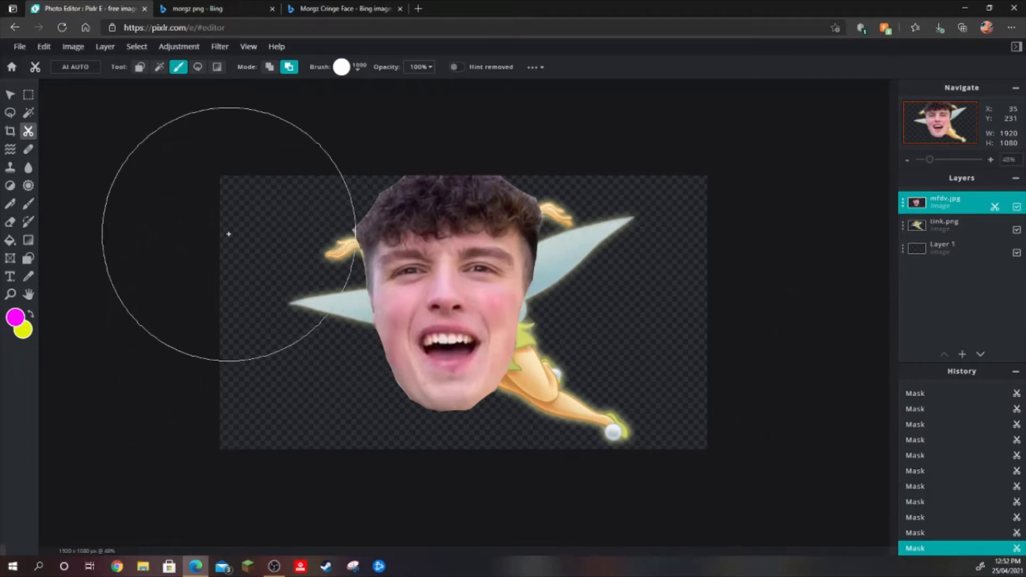
left_click(10, 95)
left_click_drag(706, 176, 505, 289)
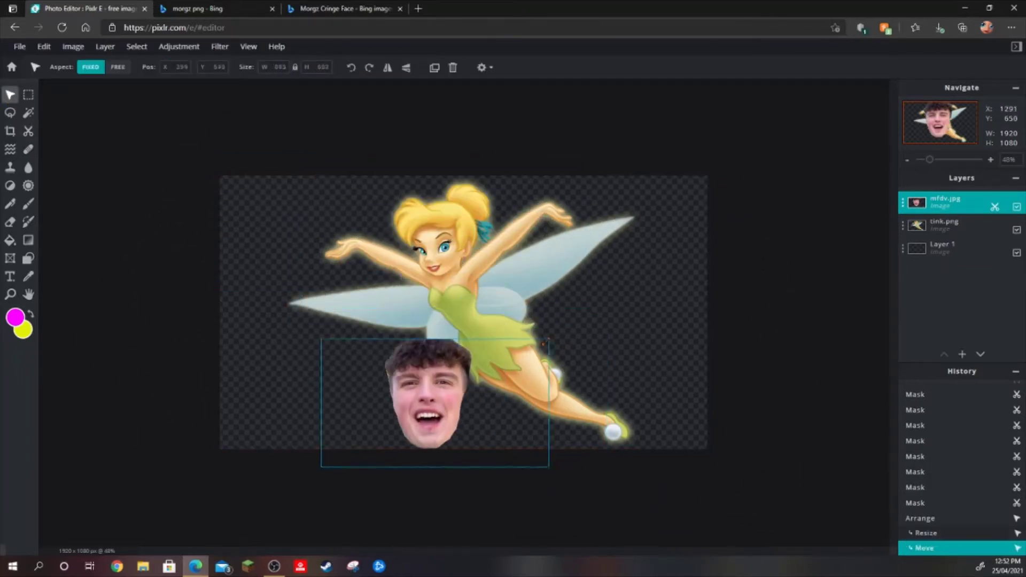
Move the face up onto Tinker Bell and mask away hair overlapping her dress.
left_click_drag(380, 344, 463, 279)
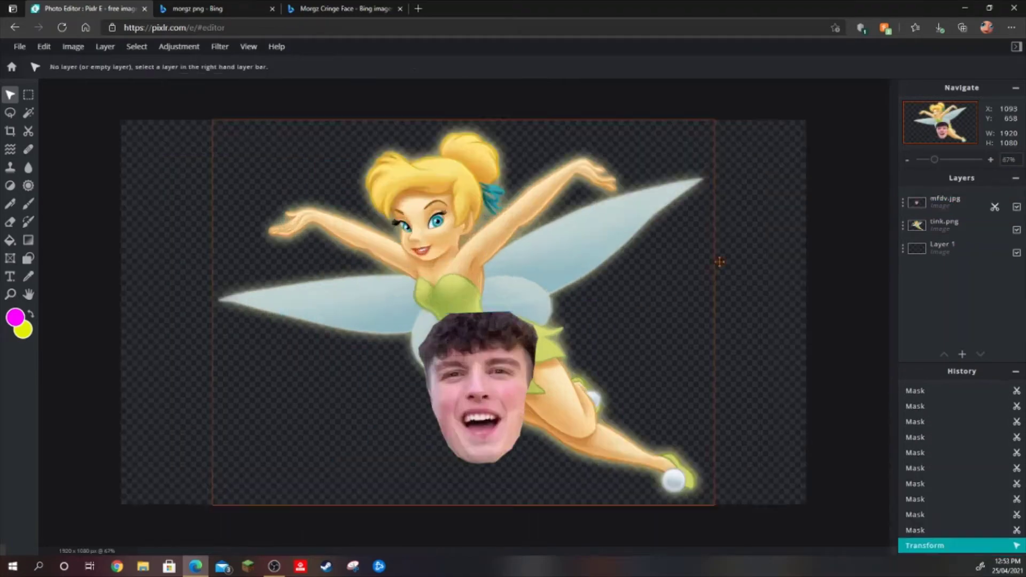
key("ctrl+plus")
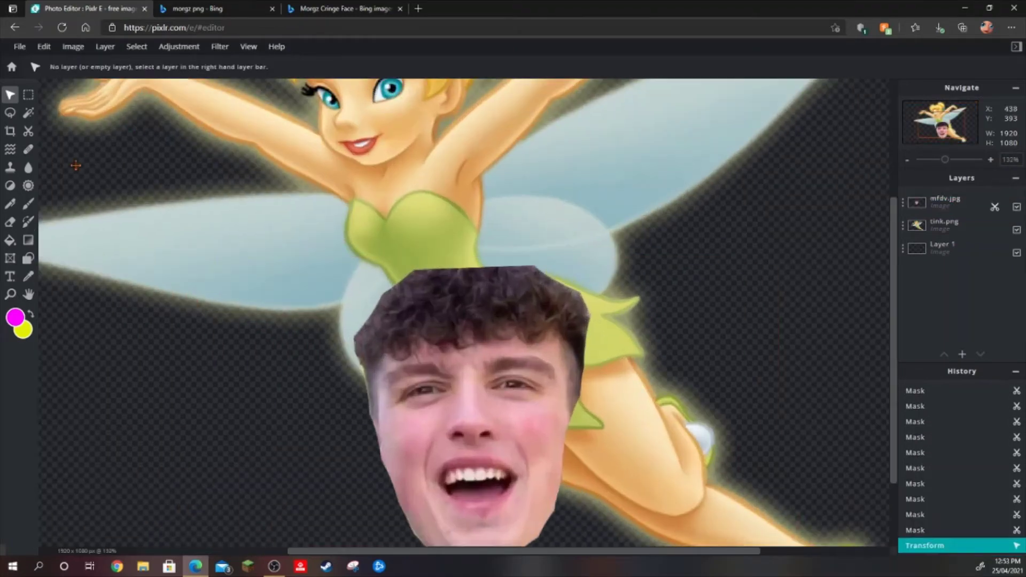
left_click(27, 131)
key("ctrl+0")
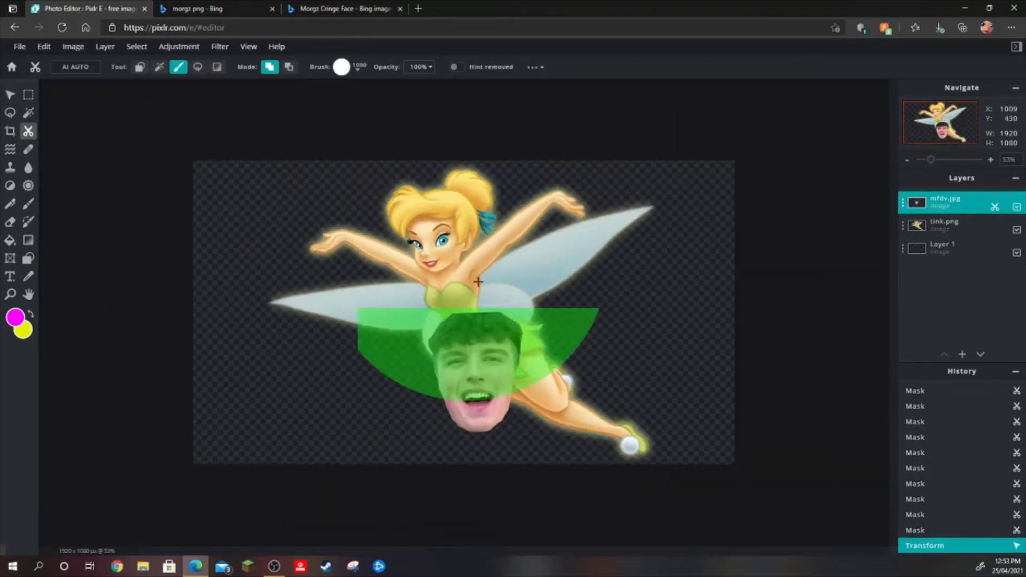
left_click(477, 210)
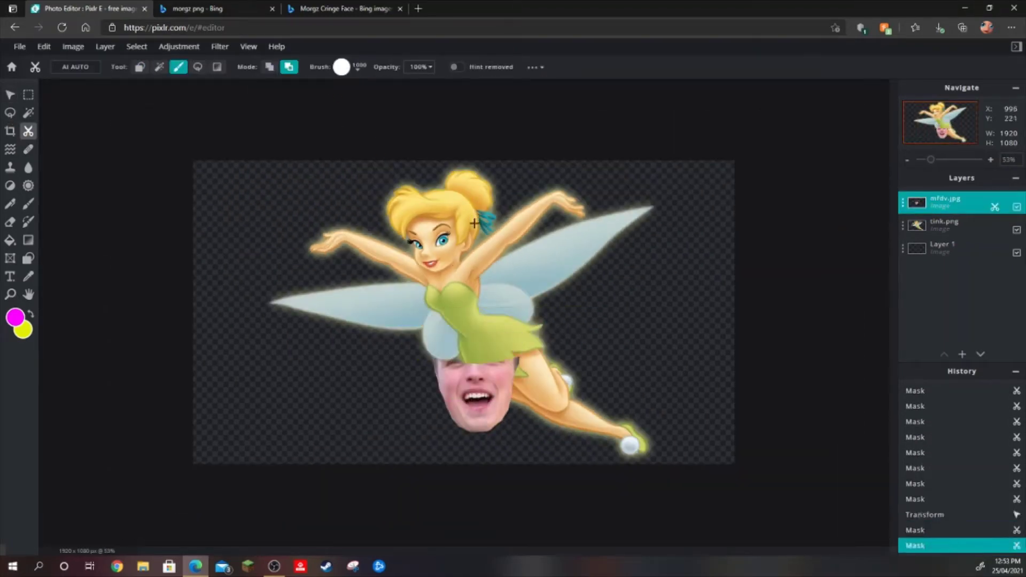
left_click(341, 66)
left_click(408, 102)
left_click_drag(588, 367, 535, 321)
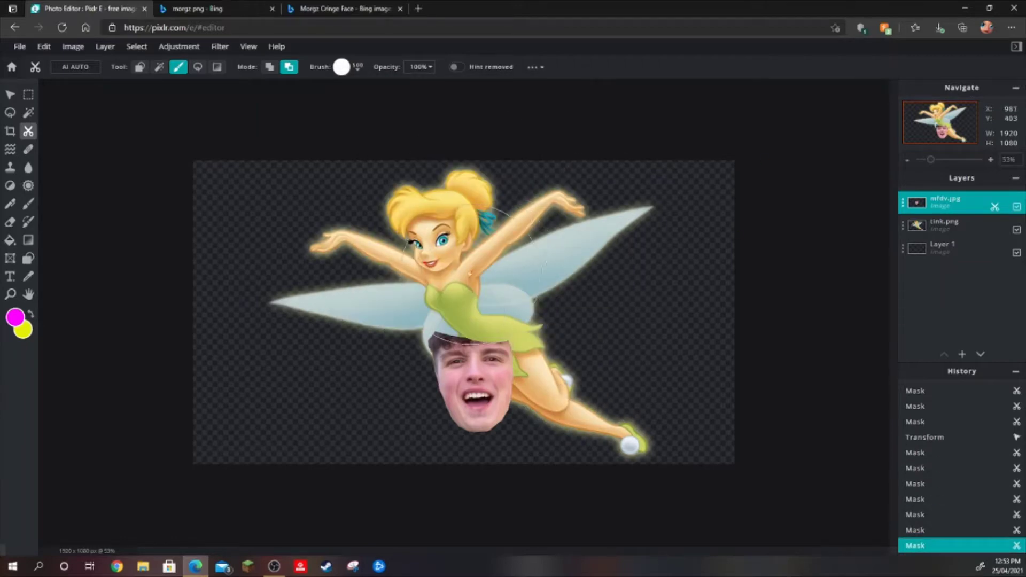
left_click_drag(428, 337, 508, 337)
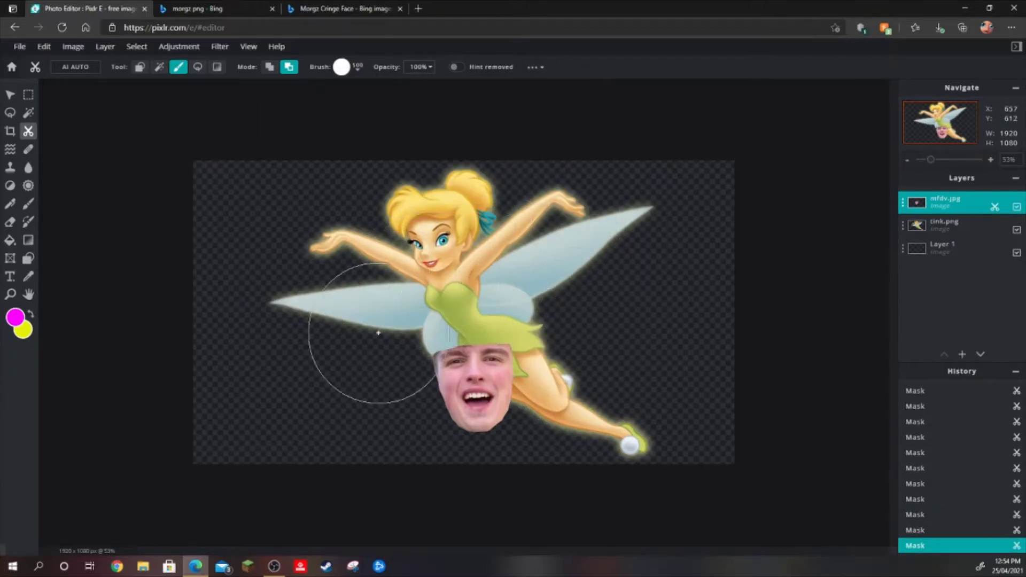
Move and shrink the face to sit squarely over Tinker Bell's own face.
key("v")
left_click_drag(476, 388, 438, 236)
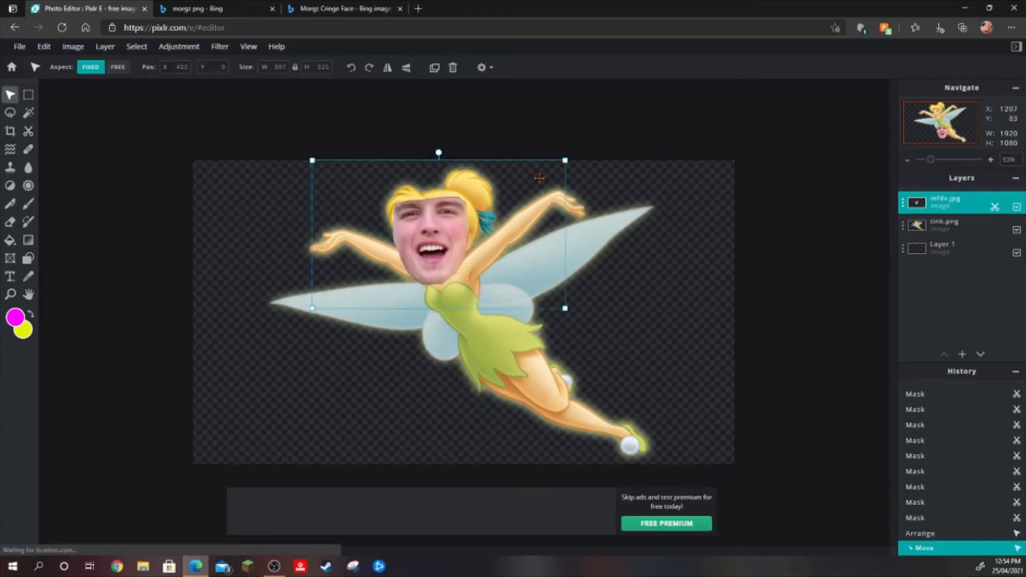
left_click_drag(565, 305, 531, 290)
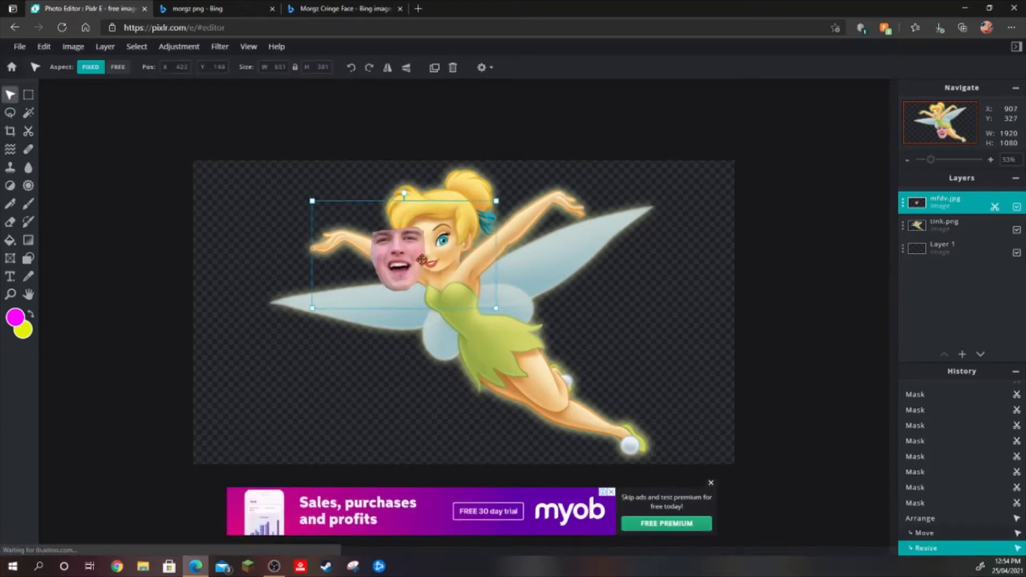
left_click(646, 120)
scroll(646, 120, "up", 4)
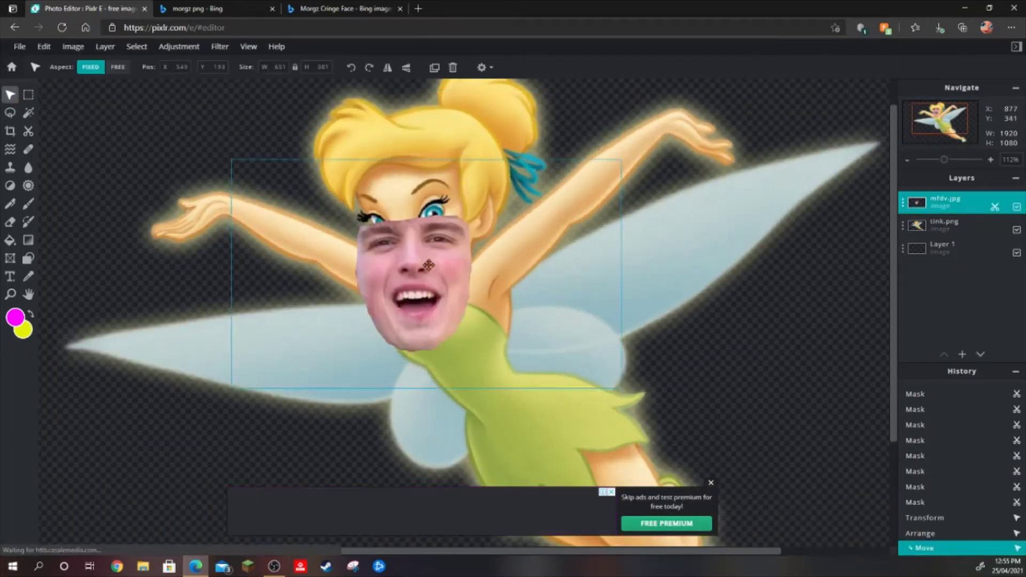
mouse_move(425, 133)
left_mouse_down()
mouse_move(516, 134)
mouse_move(426, 133)
left_mouse_up()
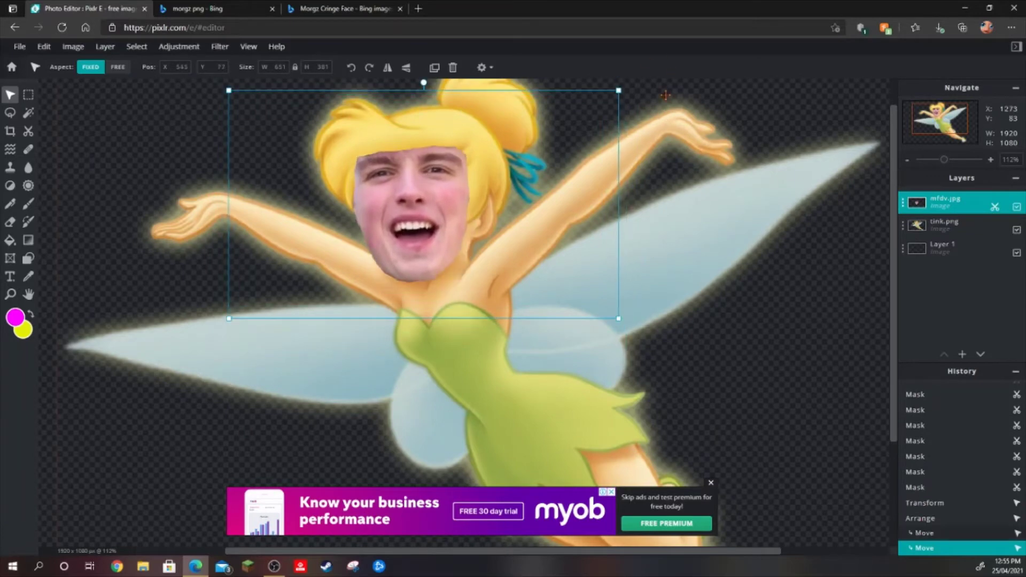
key("b")
left_click(84, 67)
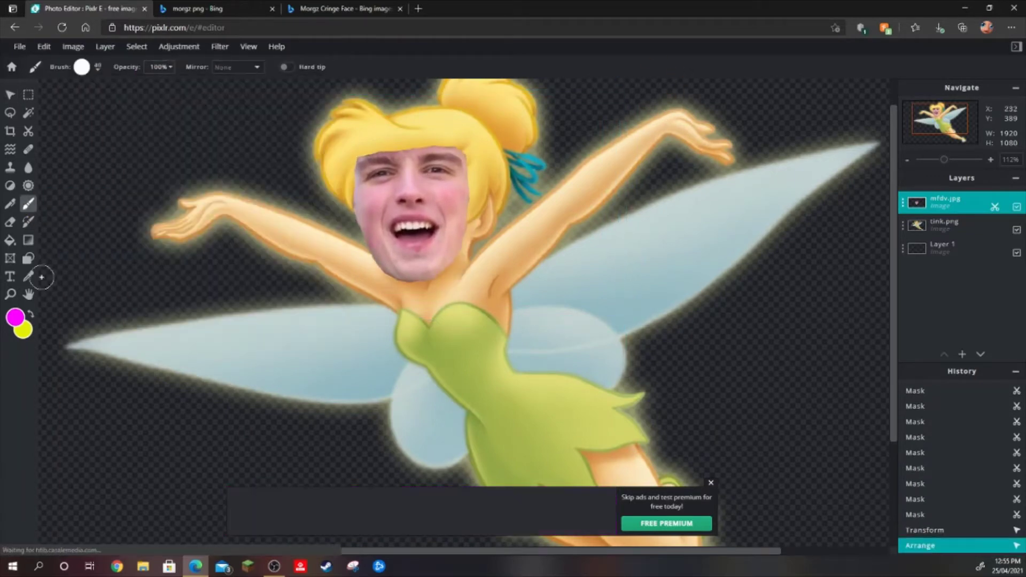
Sample the pink skin tone from the face and set the brush to 50% opacity.
key("i")
left_click(446, 194)
key("b")
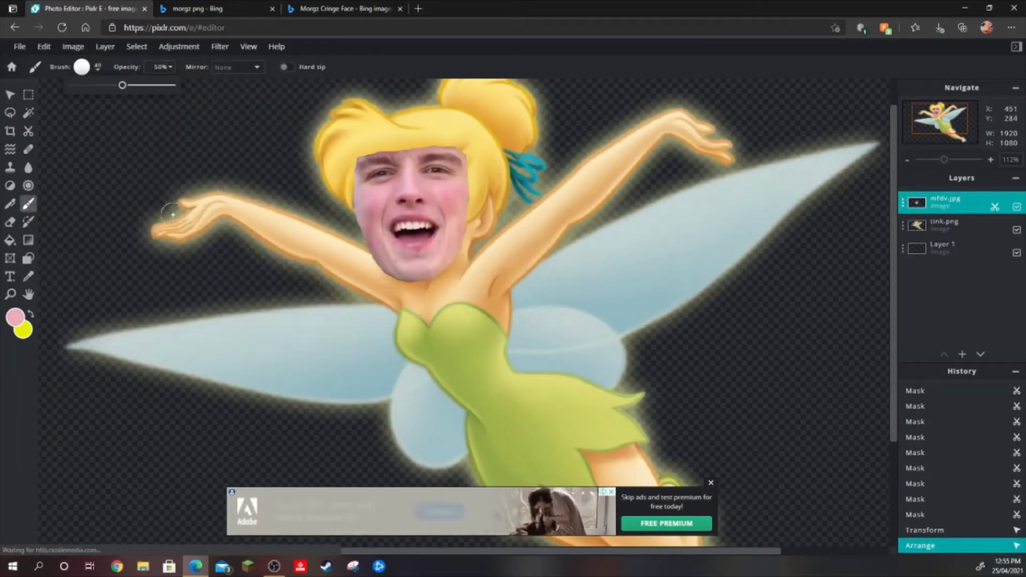
left_click(82, 66)
Paint Tinker Bell's left hand and arms with the sampled pink skin tone.
left_click_drag(147, 233, 176, 233)
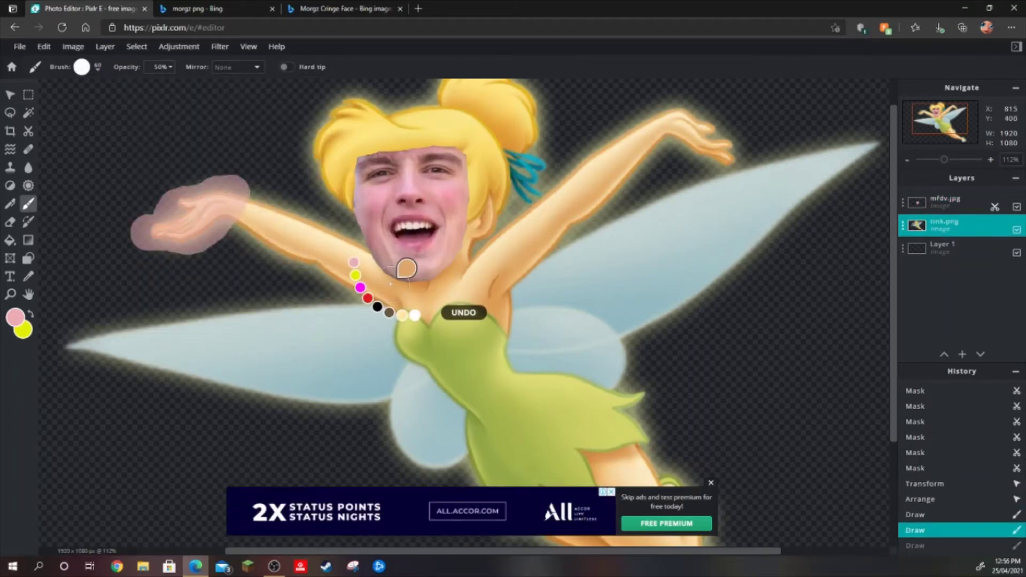
key("ctrl+z")
key("ctrl+z")
left_click(98, 67)
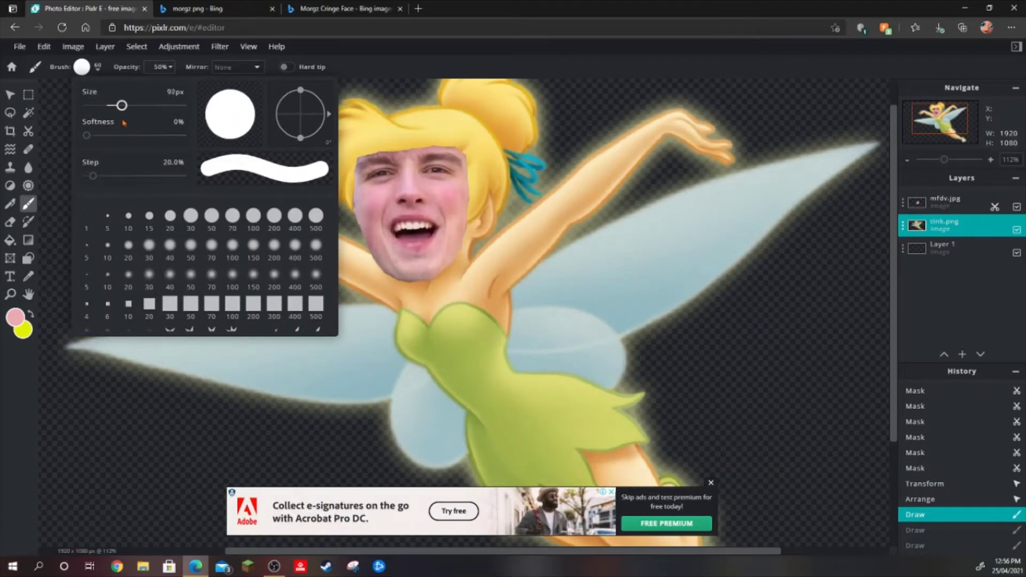
mouse_move(149, 227)
left_mouse_down()
mouse_move(193, 206)
mouse_move(349, 263)
left_mouse_up()
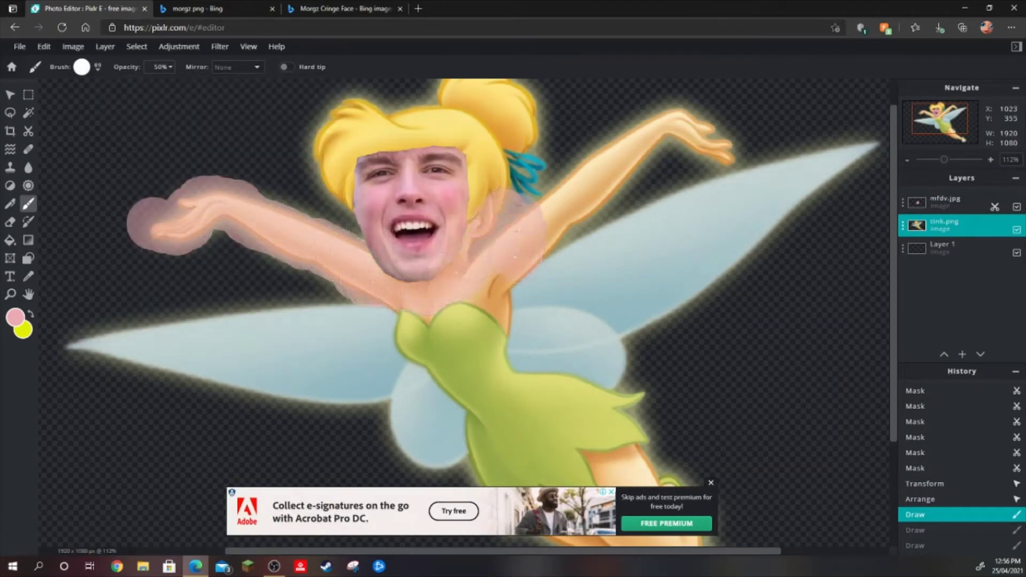
left_click_drag(500, 230, 529, 315)
scroll(534, 321, "down", 3)
scroll(671, 490, "up", 1)
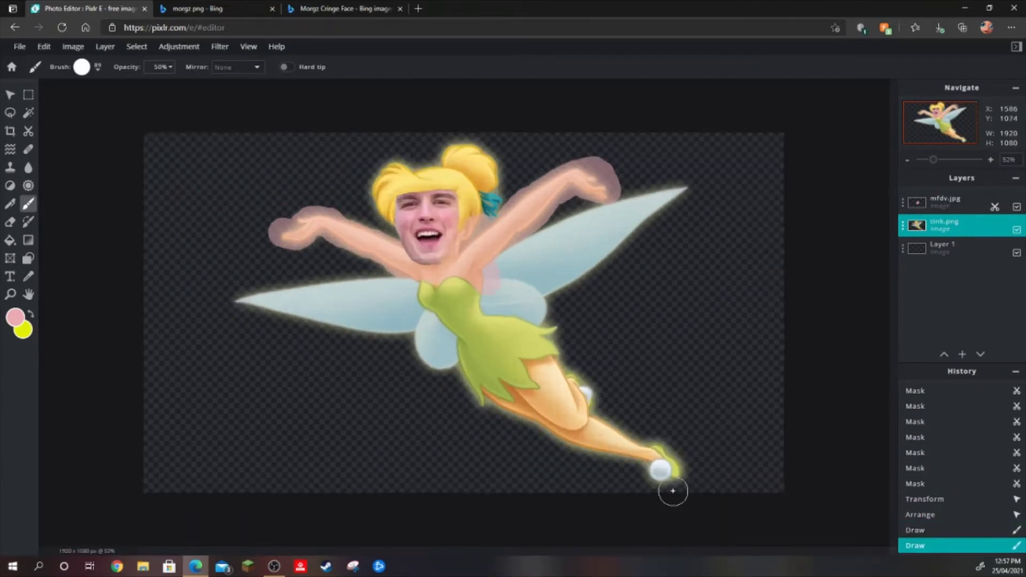
scroll(642, 477, "up", 5)
Paint pink over the leg's glowing edge, undoing the stray strokes.
mouse_move(642, 478)
left_mouse_down()
mouse_move(378, 229)
mouse_move(156, 328)
left_mouse_up()
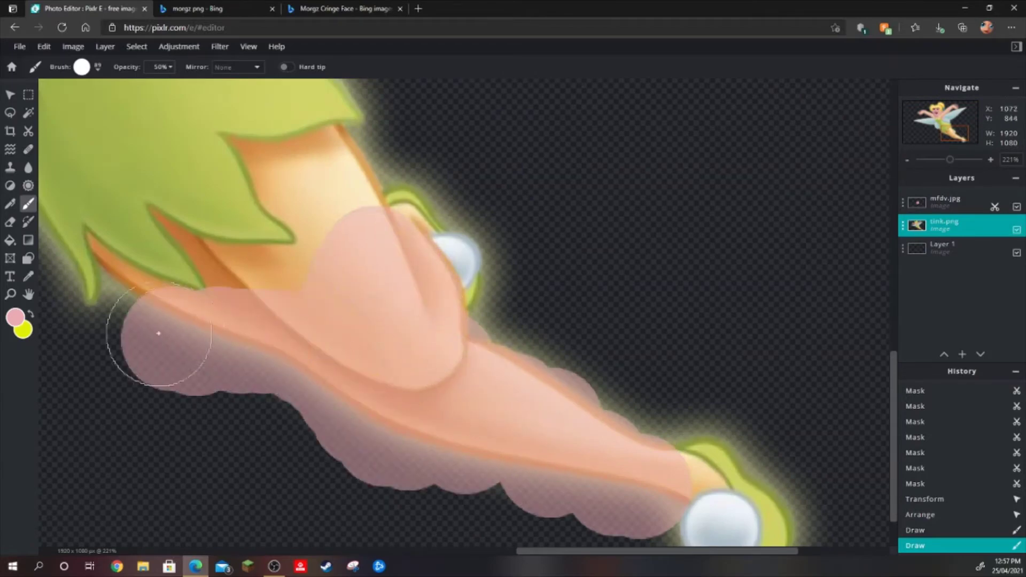
key("ctrl+z")
right_click(295, 378)
key("ctrl+z")
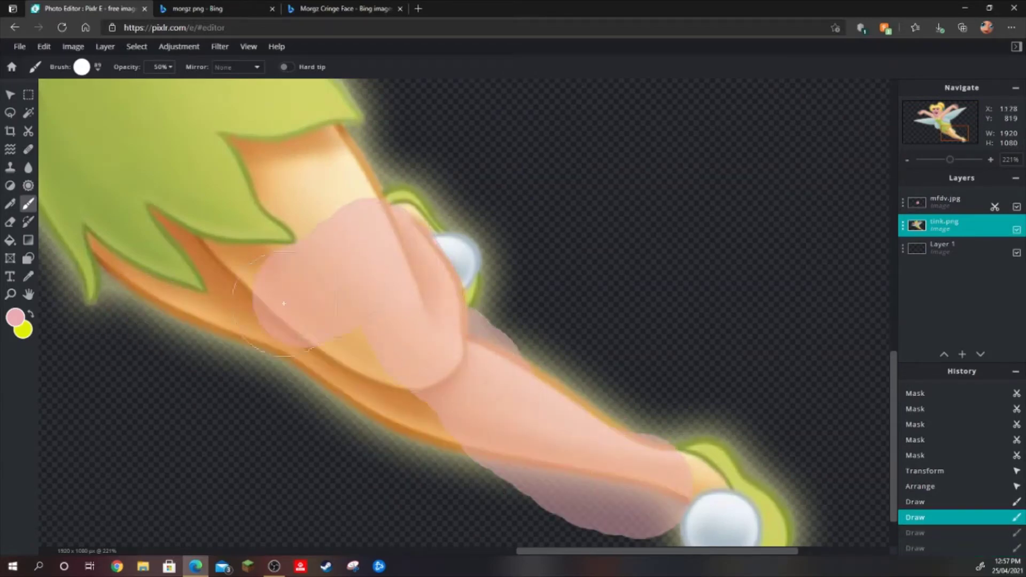
mouse_move(284, 304)
left_mouse_down()
mouse_move(201, 344)
mouse_move(138, 328)
mouse_move(619, 481)
mouse_move(610, 489)
mouse_move(642, 484)
mouse_move(320, 182)
left_mouse_up()
key("ctrl+z")
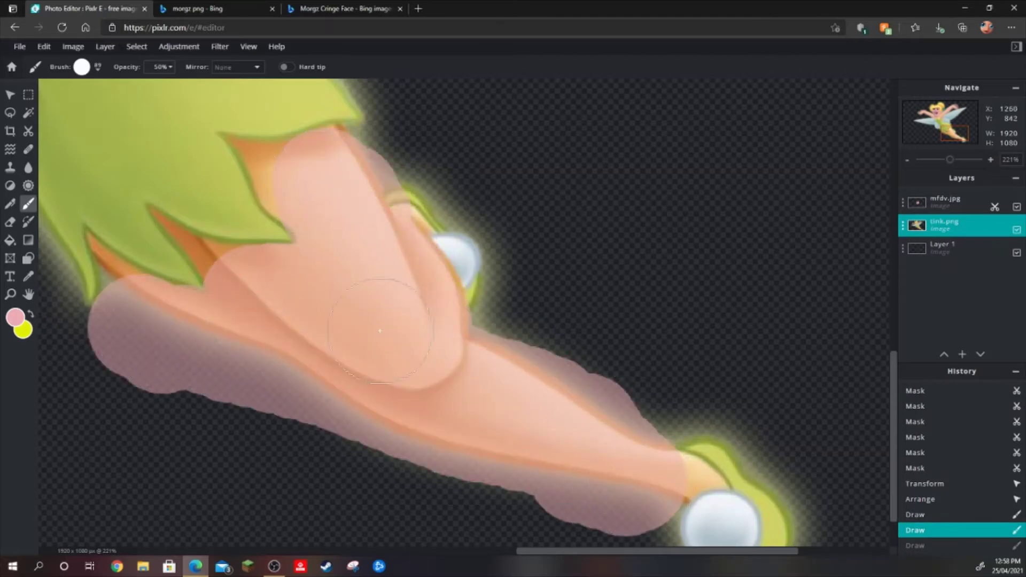
scroll(691, 364, "down", 5)
left_click(82, 66)
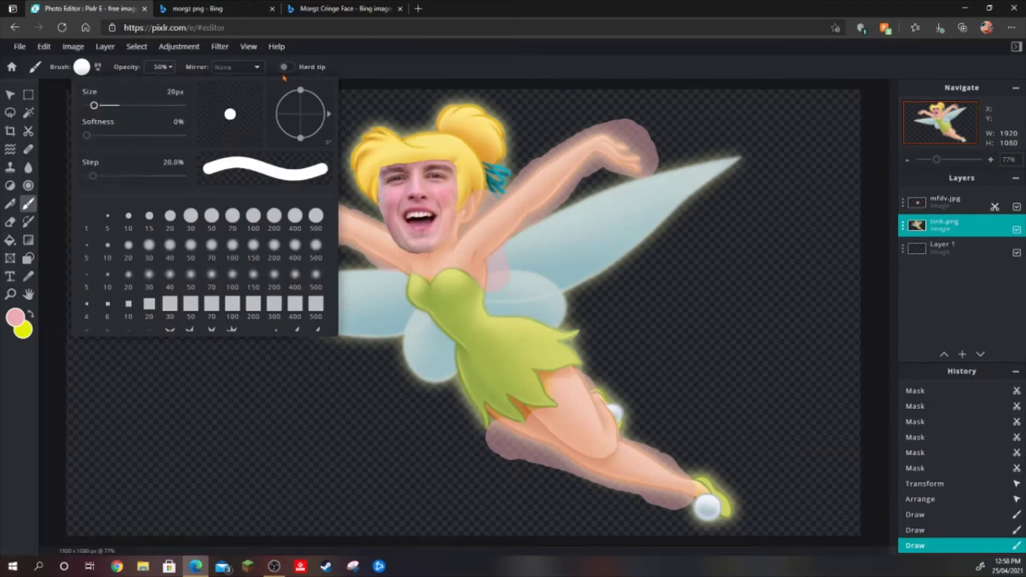
scroll(698, 508, "up", 8)
left_click(695, 380)
key("ctrl+z")
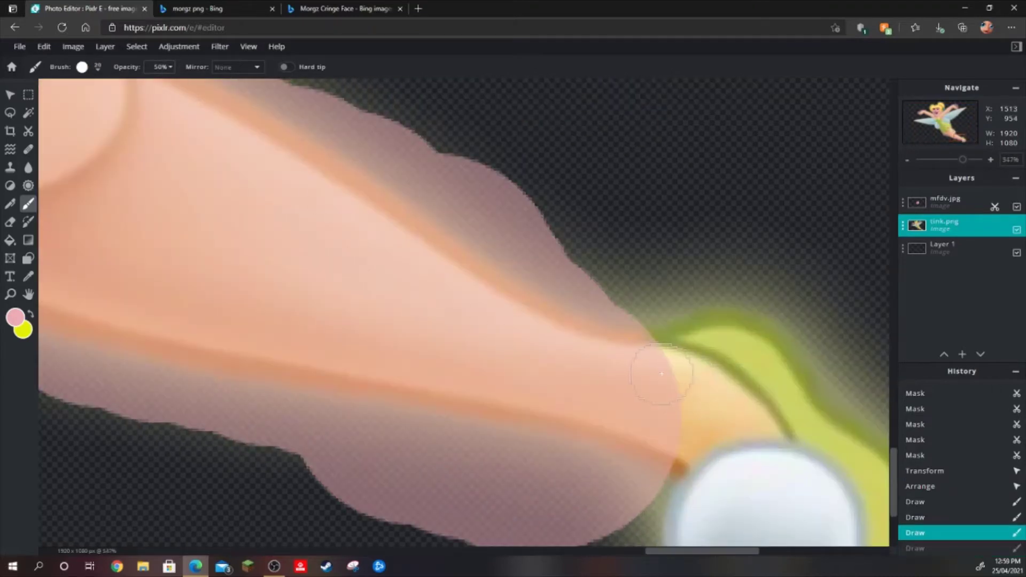
With a tiny brush, paint pink along the dress's leaf edge and orange gaps between points.
left_click(733, 419)
left_click(82, 67)
left_click(91, 213)
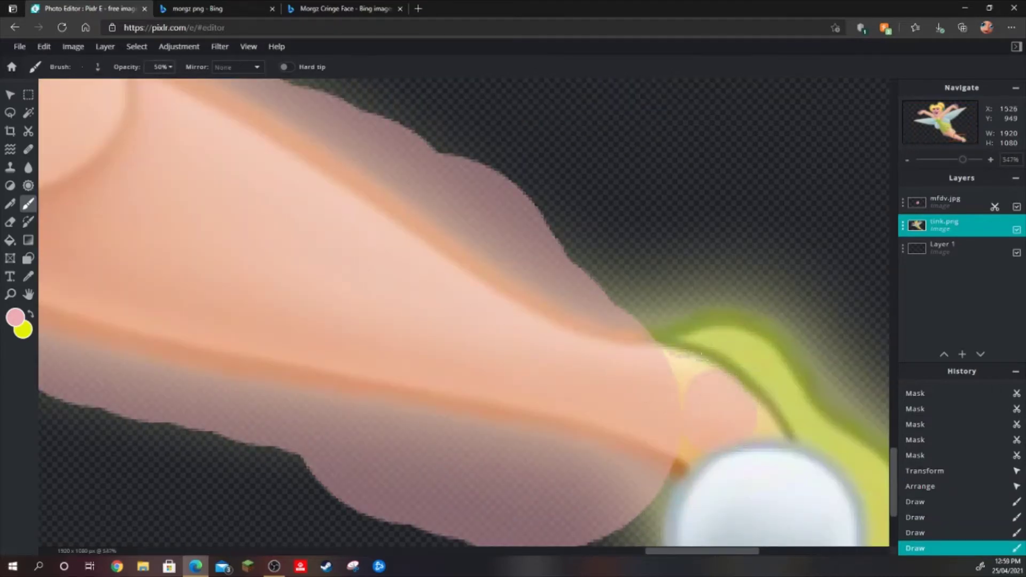
left_click(82, 67)
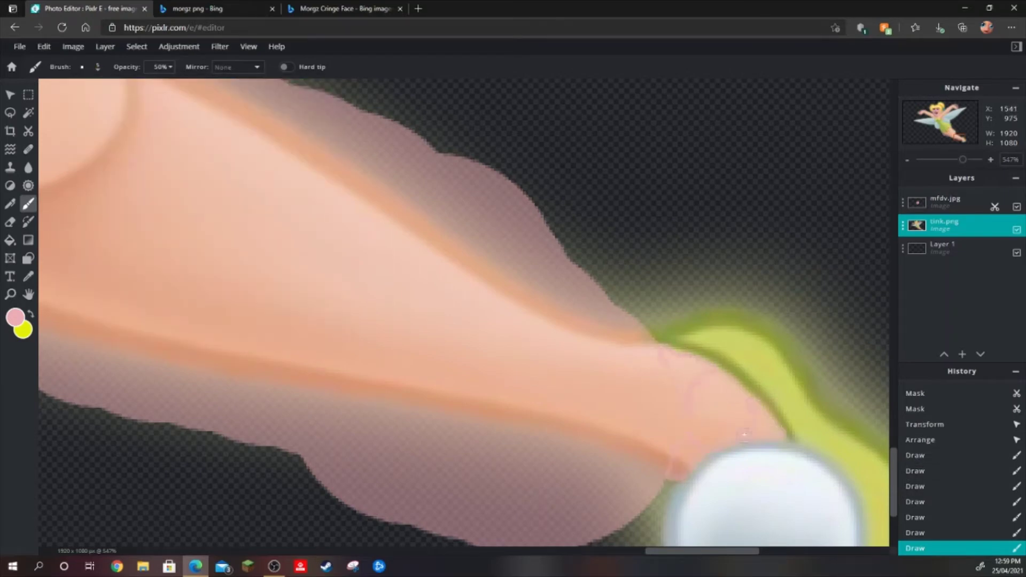
scroll(749, 287, "down", 5)
scroll(319, 202, "up", 5)
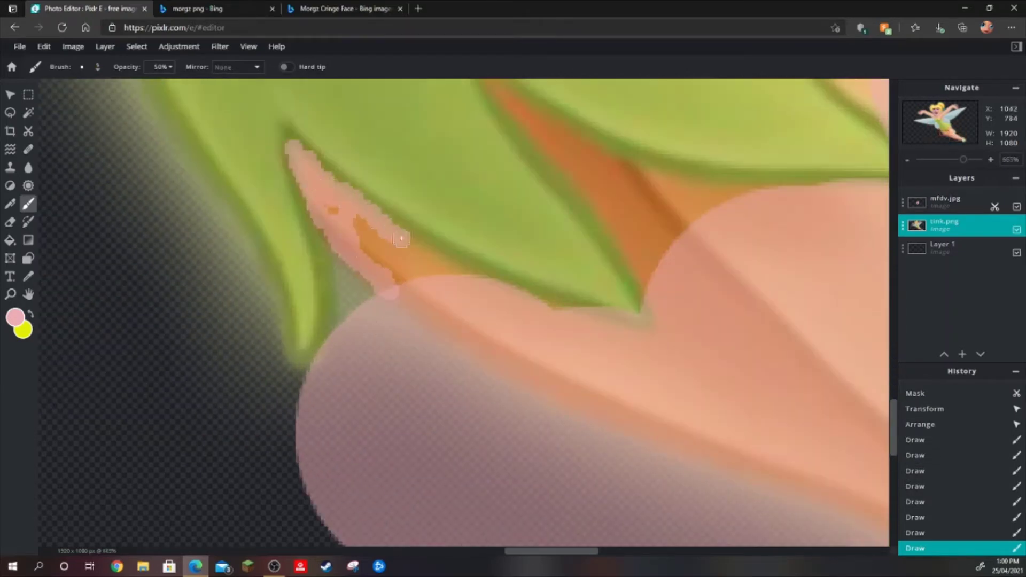
scroll(588, 203, "down", 2)
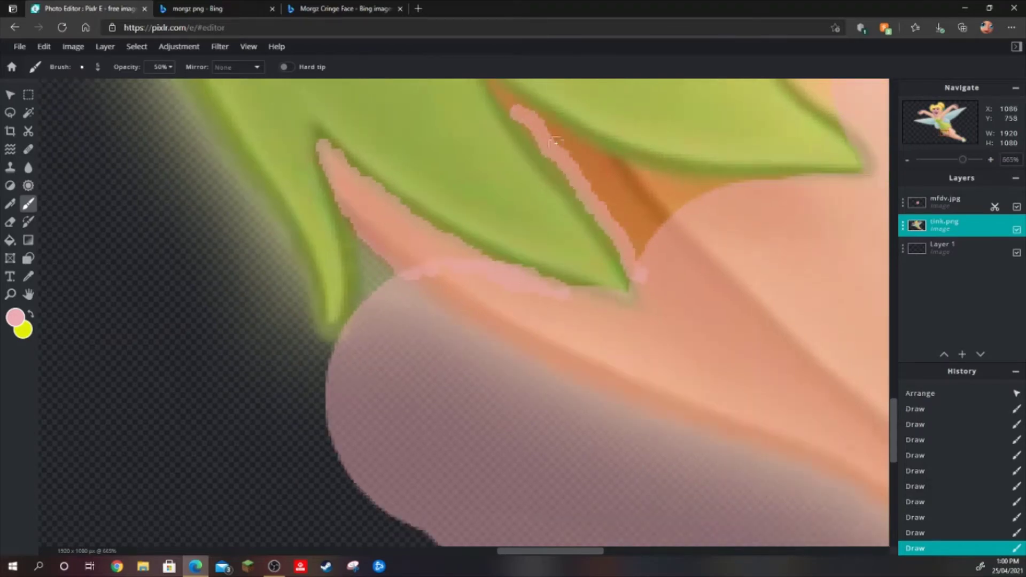
left_click_drag(643, 288, 533, 122)
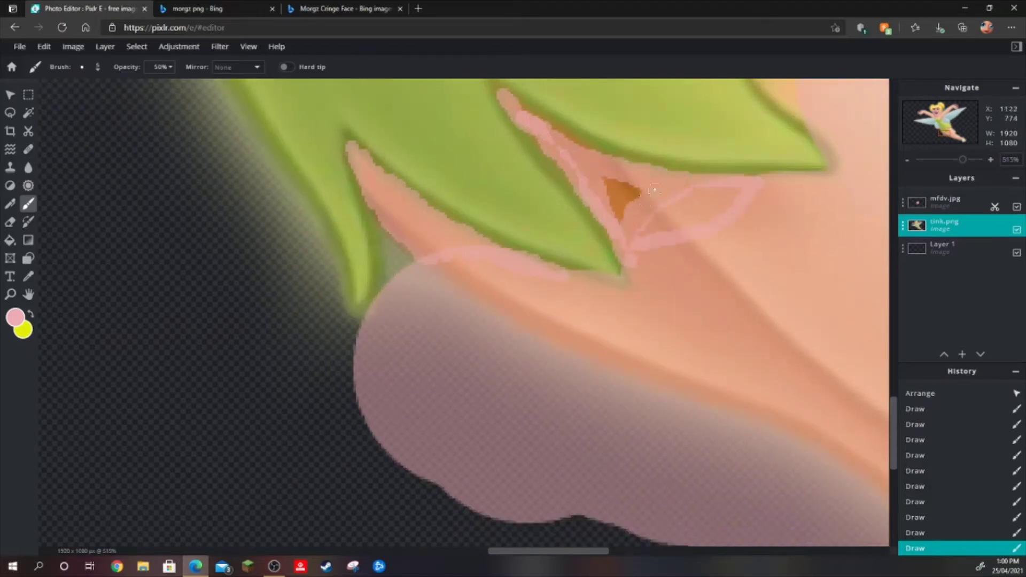
left_click(654, 189)
scroll(661, 239, "down", 4)
scroll(859, 171, "up", 4)
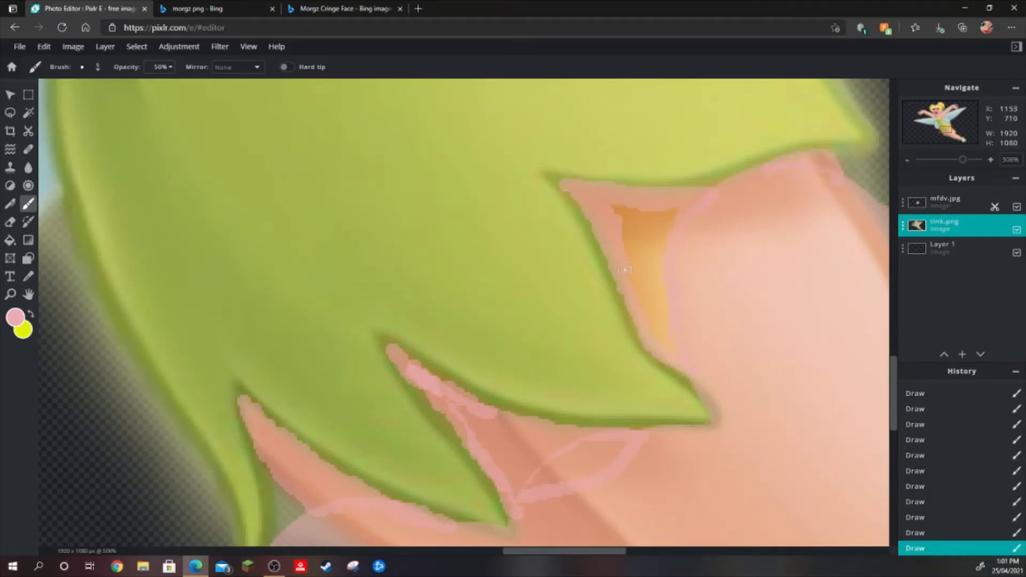
scroll(639, 253, "down", 15)
scroll(450, 294, "up", 15)
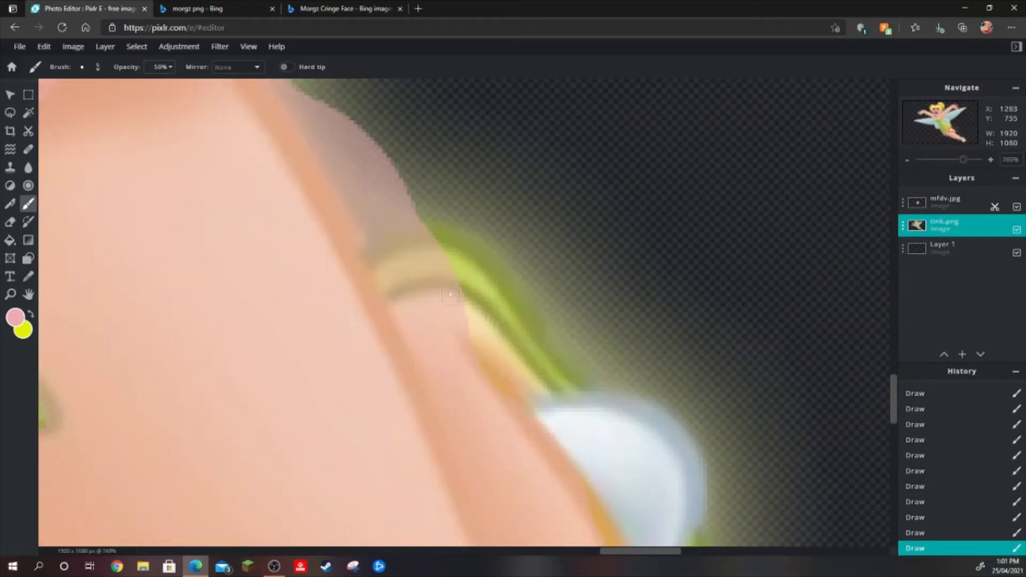
scroll(472, 340, "down", 6)
scroll(778, 408, "down", 9)
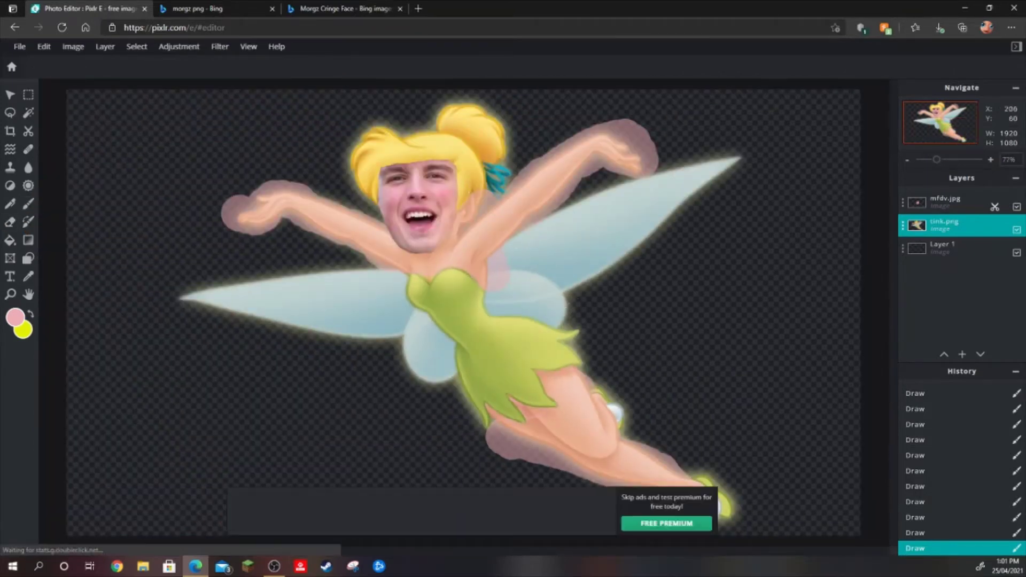
Erase the glow around the raised arm, armpit, dress edge and along the leg.
key("e")
scroll(344, 248, "up", 4)
mouse_move(401, 280)
left_mouse_down()
mouse_move(211, 183)
mouse_move(137, 211)
mouse_move(92, 160)
mouse_move(101, 128)
mouse_move(343, 147)
mouse_move(417, 183)
left_mouse_up()
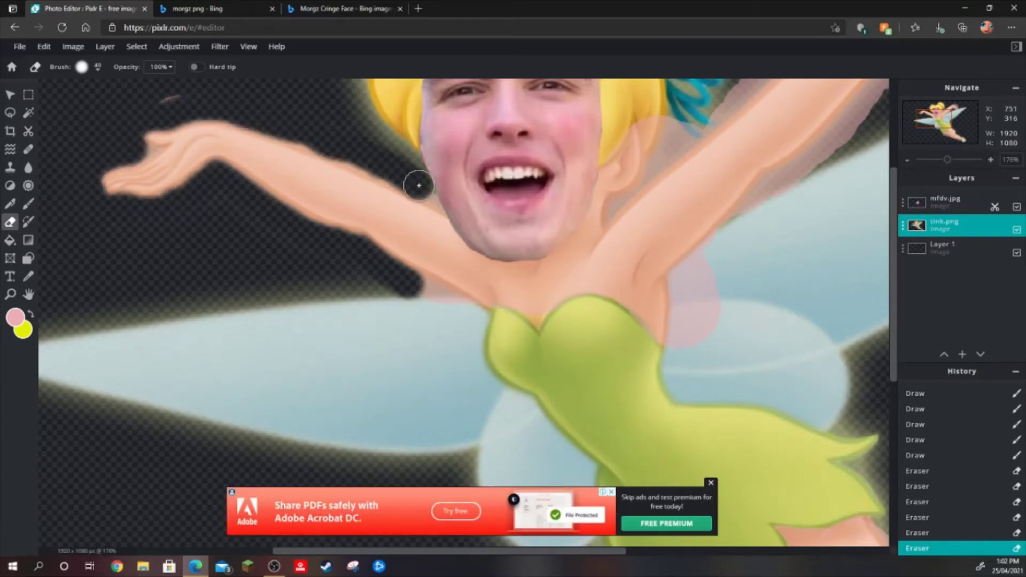
mouse_move(422, 268)
left_mouse_down()
mouse_move(385, 284)
mouse_move(209, 261)
left_mouse_up()
scroll(209, 262, "down", 5)
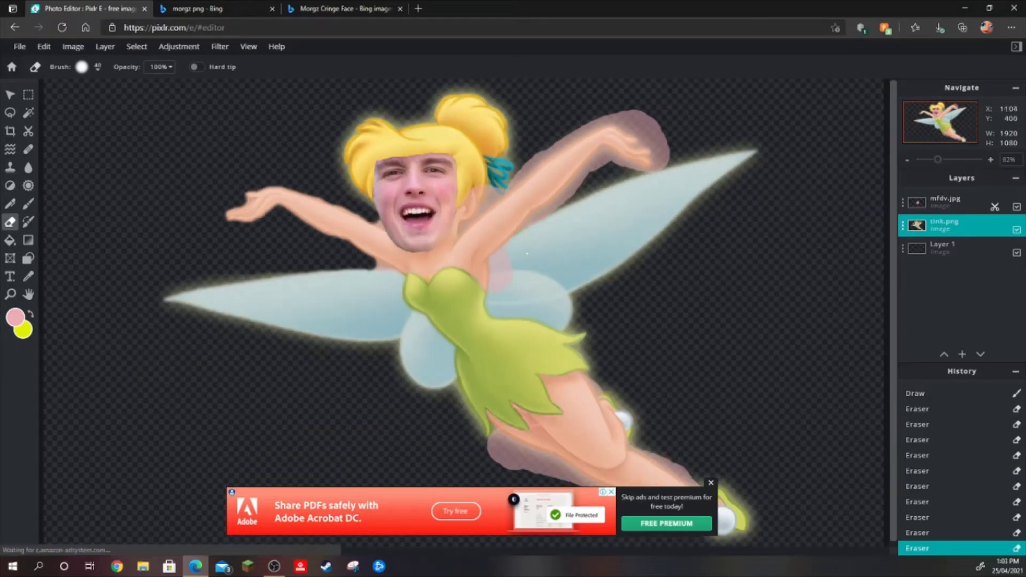
scroll(591, 394, "up", 8)
mouse_move(506, 288)
left_mouse_down()
mouse_move(539, 357)
mouse_move(508, 296)
left_mouse_up()
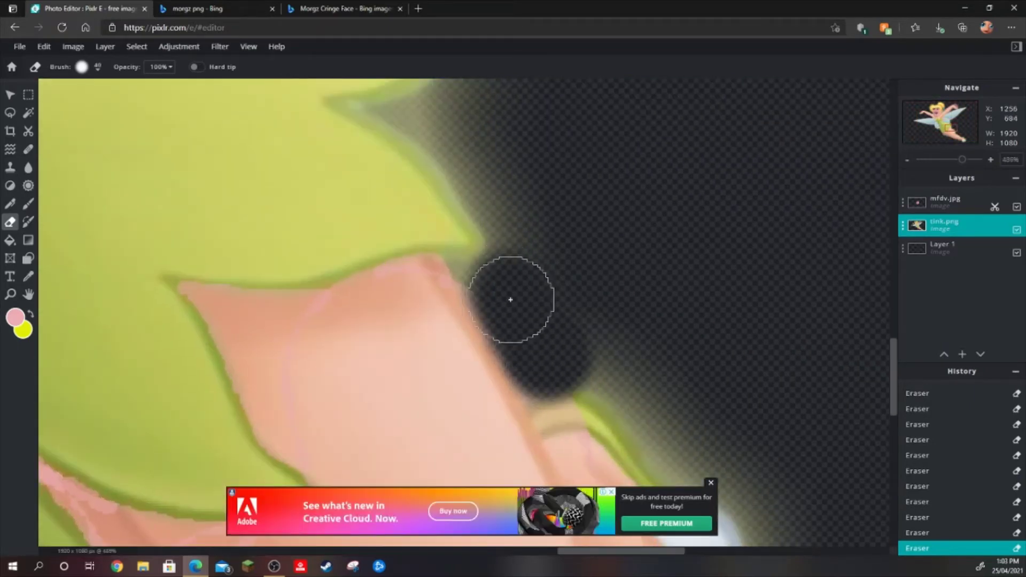
scroll(752, 470, "down", 5)
scroll(710, 488, "up", 4)
mouse_move(691, 487)
left_mouse_down()
mouse_move(508, 442)
mouse_move(82, 242)
mouse_move(96, 305)
mouse_move(182, 322)
left_mouse_up()
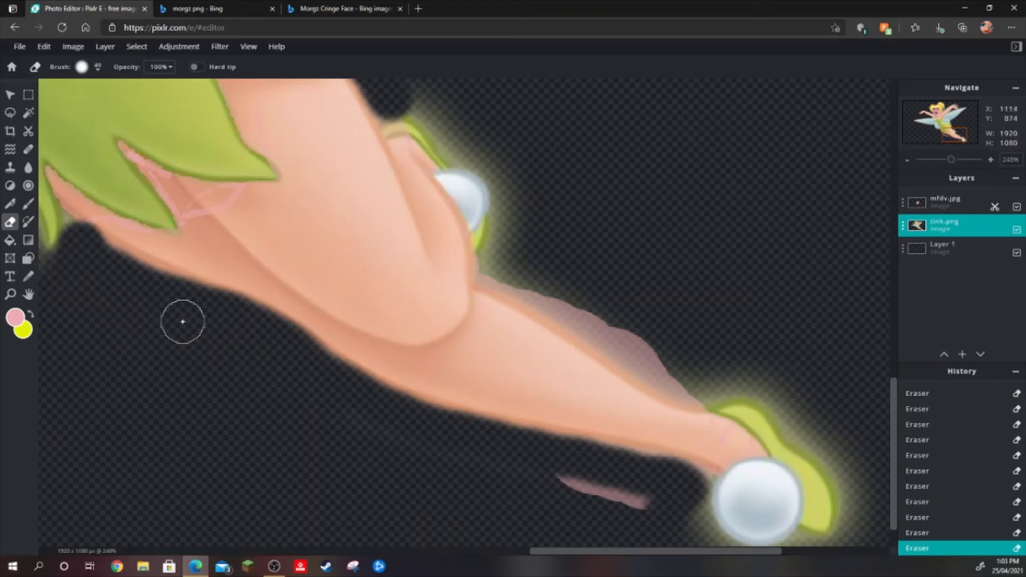
scroll(560, 491, "down", 2)
scroll(495, 298, "down", 1)
left_click_drag(495, 298, 606, 491)
scroll(655, 303, "down", 1)
scroll(745, 303, "down", 1)
scroll(724, 311, "down", 2)
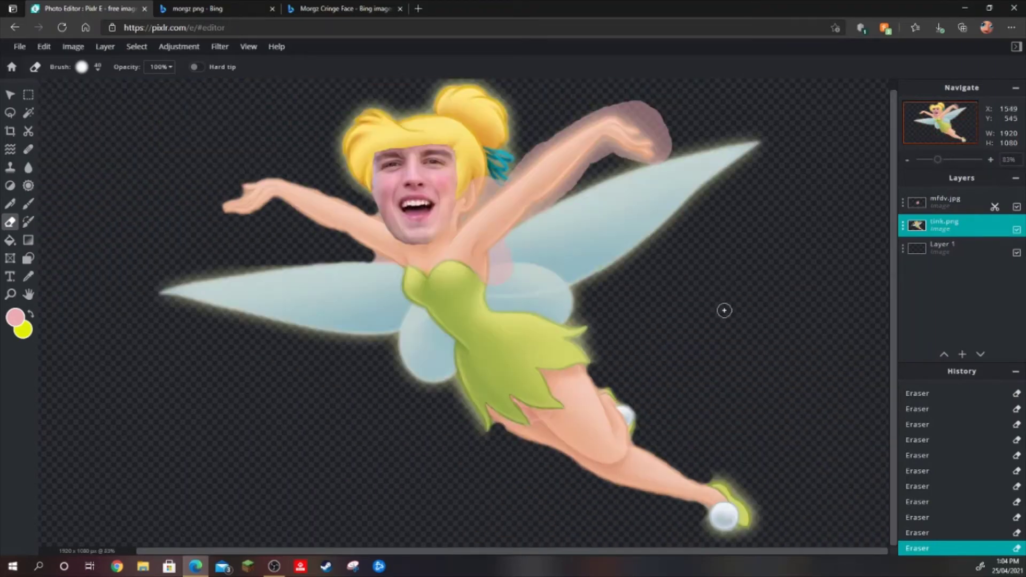
scroll(489, 176, "up", 2)
Erase the glow beside the hair bow and along the raised arm and hand.
left_click_drag(419, 201, 443, 130)
scroll(443, 130, "down", 2)
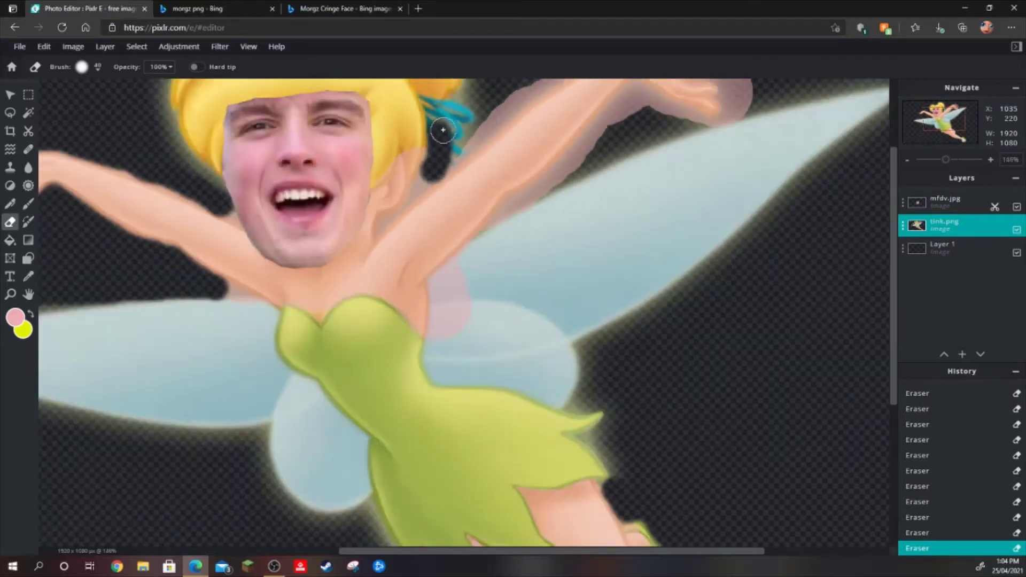
scroll(548, 129, "up", 2)
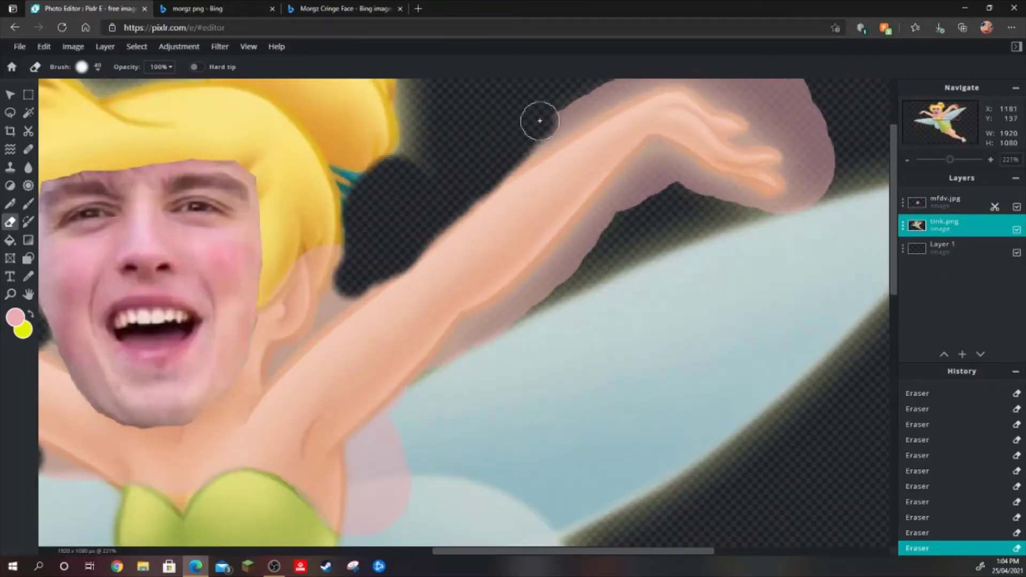
left_click_drag(539, 117, 675, 146)
scroll(674, 146, "down", 3)
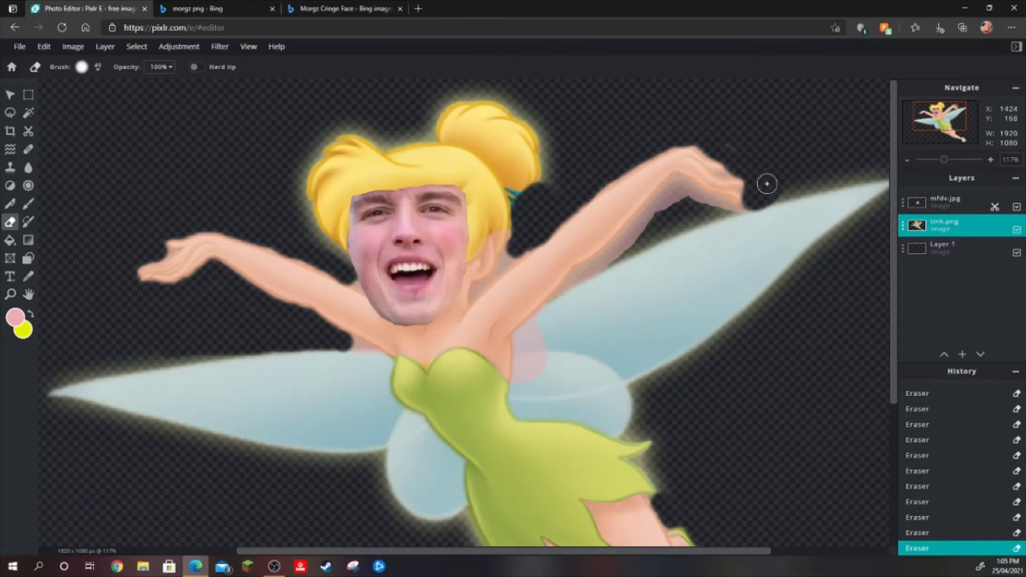
scroll(767, 184, "up", 3)
mouse_move(767, 184)
left_mouse_down()
mouse_move(683, 160)
mouse_move(545, 304)
left_mouse_up()
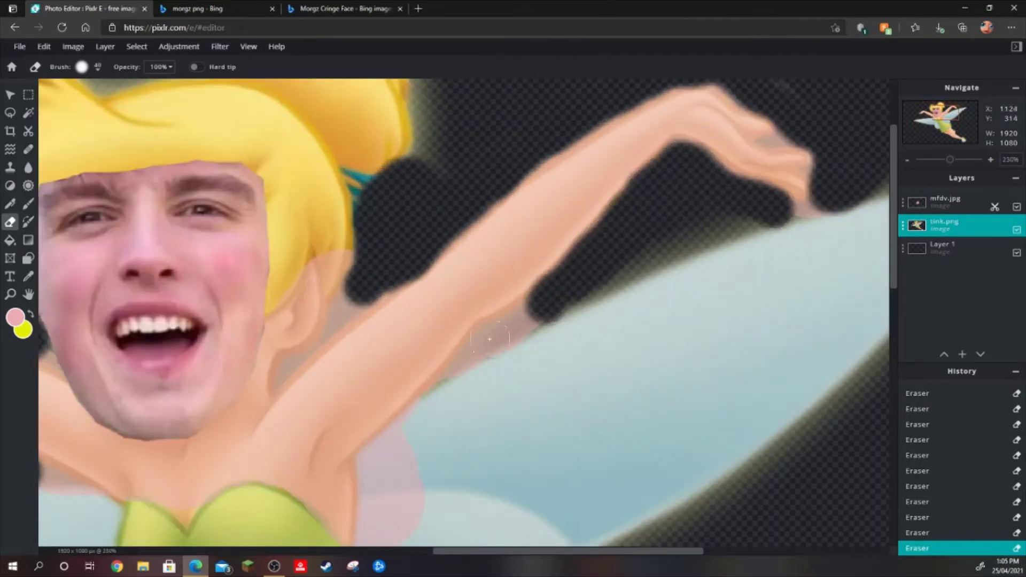
scroll(489, 339, "down", 2)
scroll(802, 145, "down", 2)
Halve the eraser size and clear the glow along the arm's lower edge and armpit.
left_click(81, 67)
scroll(631, 169, "up", 1)
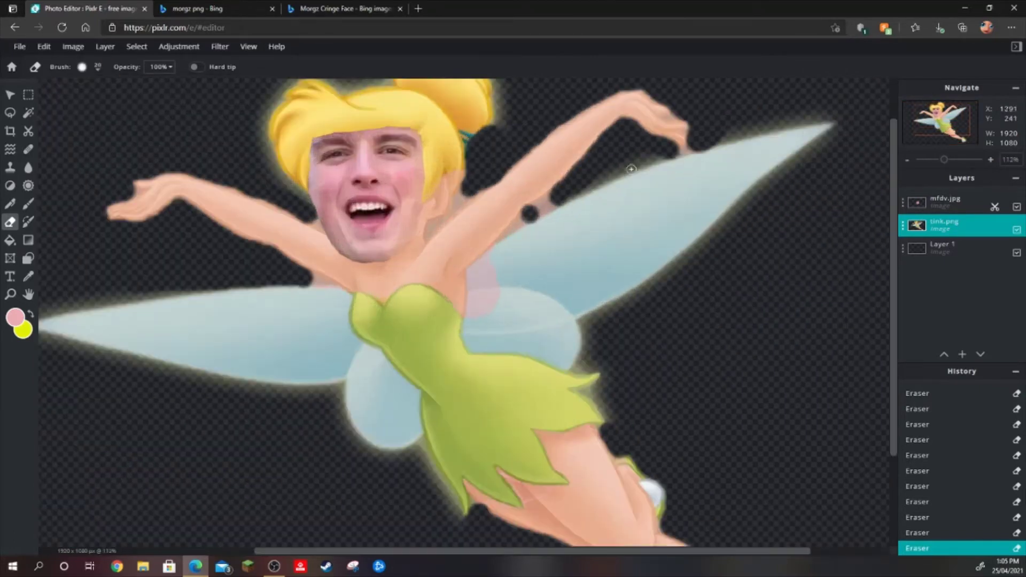
scroll(630, 168, "up", 5)
mouse_move(701, 158)
left_mouse_down()
mouse_move(229, 351)
mouse_move(143, 405)
left_mouse_up()
scroll(143, 406, "down", 3)
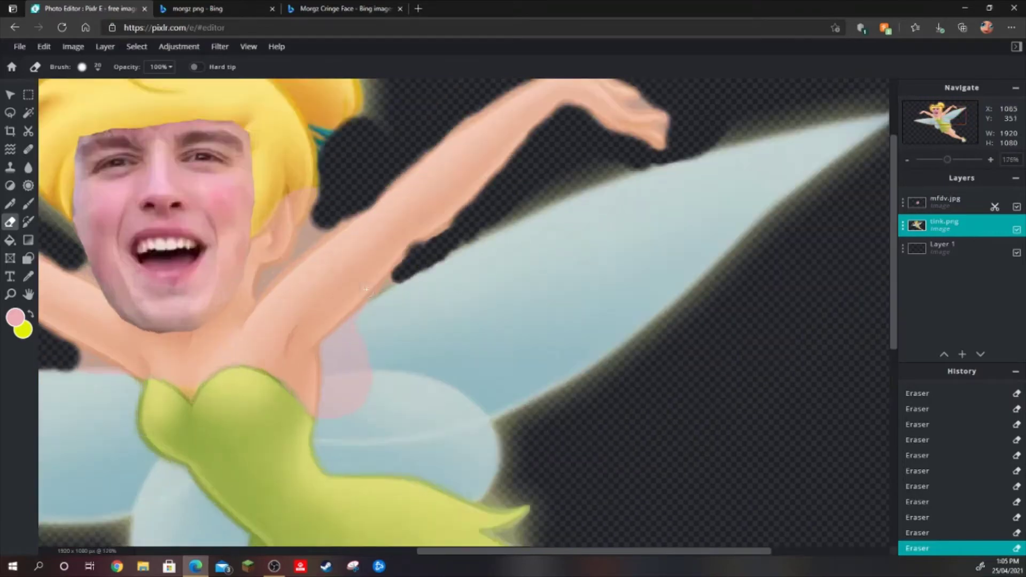
scroll(415, 252, "up", 1)
scroll(415, 252, "down", 4)
scroll(604, 181, "up", 6)
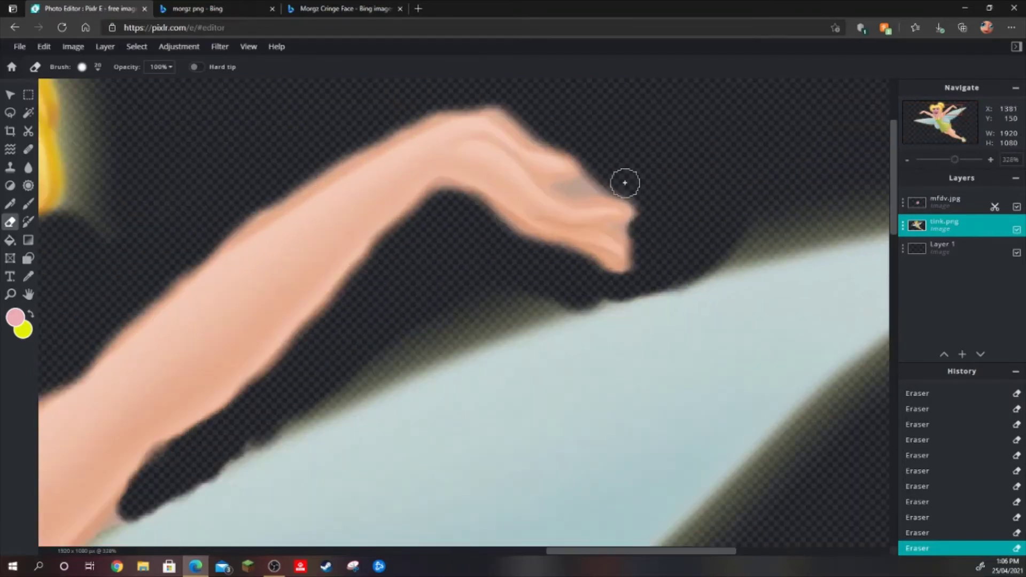
scroll(594, 179, "down", 3)
scroll(273, 305, "up", 3)
mouse_move(289, 267)
left_mouse_down()
mouse_move(273, 305)
mouse_move(321, 283)
left_mouse_up()
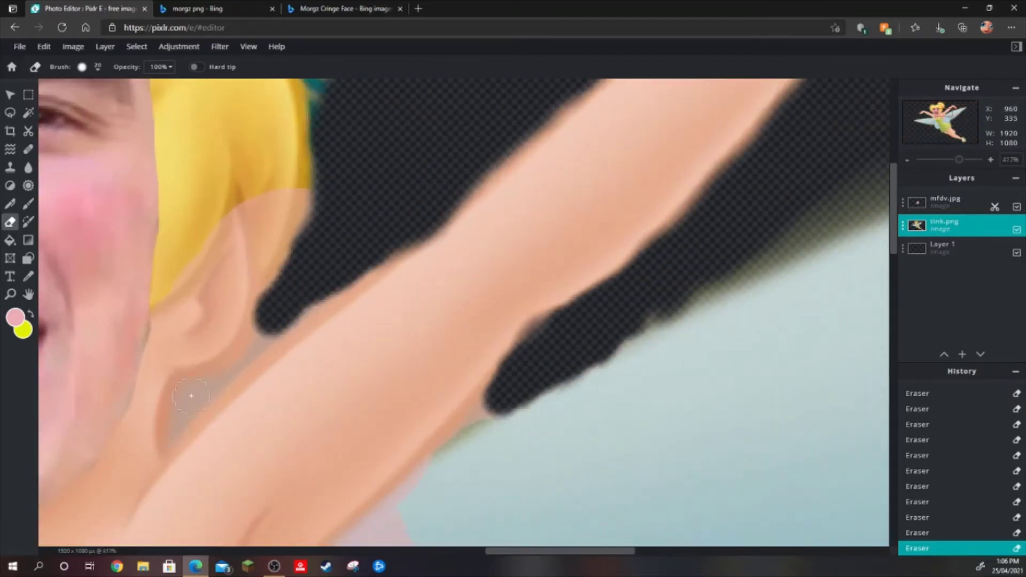
scroll(266, 322, "down", 4)
scroll(407, 235, "up", 5)
scroll(304, 163, "down", 3)
scroll(214, 201, "up", 3)
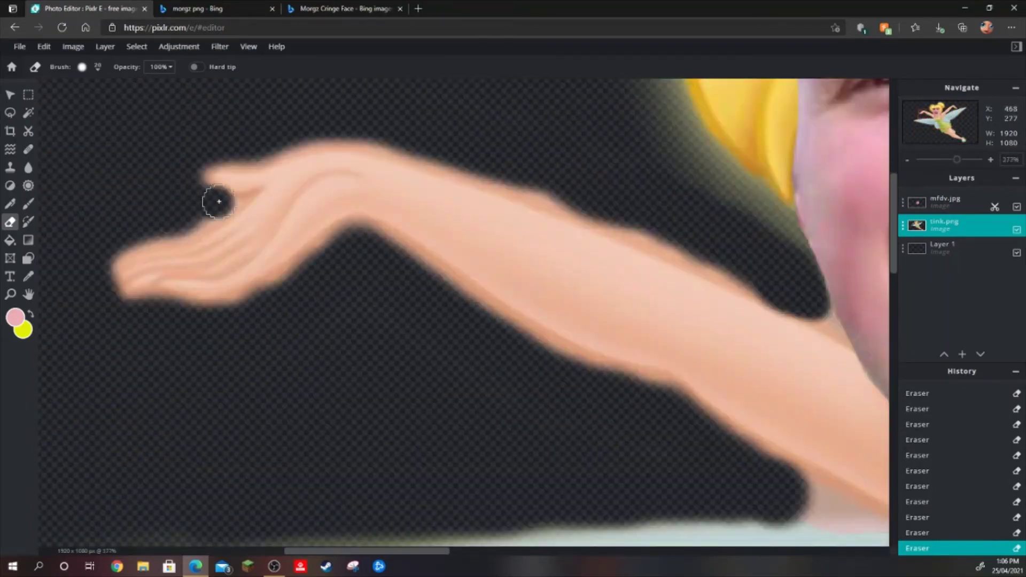
scroll(422, 198, "down", 2)
scroll(422, 197, "down", 2)
scroll(433, 305, "up", 4)
scroll(705, 403, "down", 5)
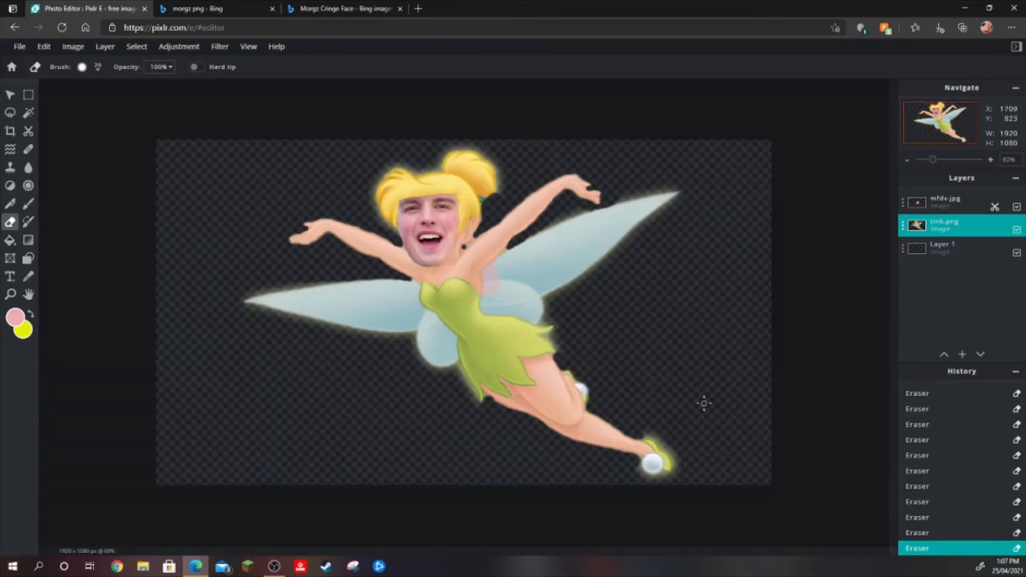
Zoom in and out around Tinker Bell's arms and face to inspect leftover background patches.
scroll(506, 258, "up", 3)
scroll(505, 258, "up", 2)
scroll(457, 283, "down", 1)
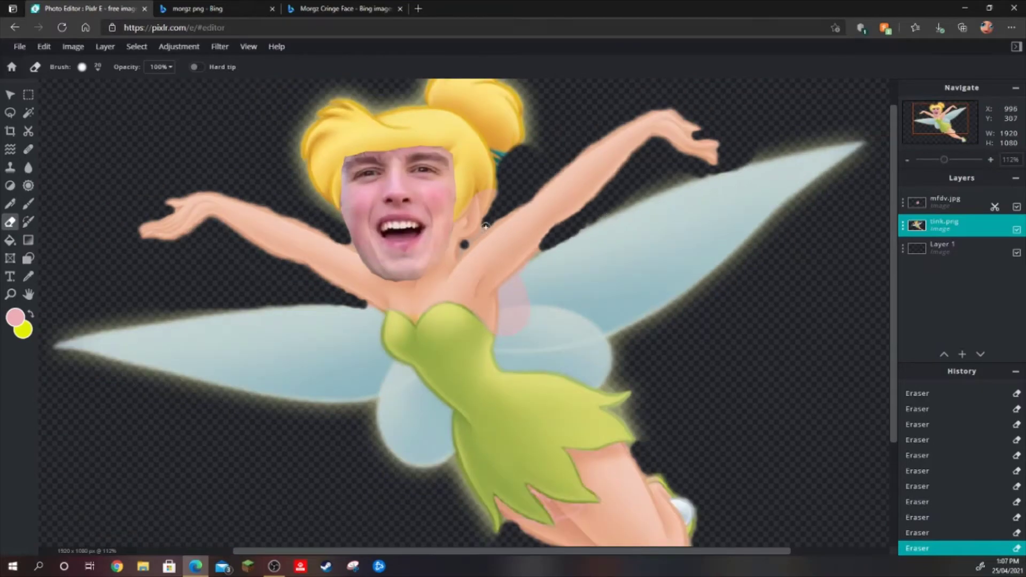
scroll(457, 283, "up", 4)
scroll(457, 283, "down", 6)
scroll(636, 348, "down", 1)
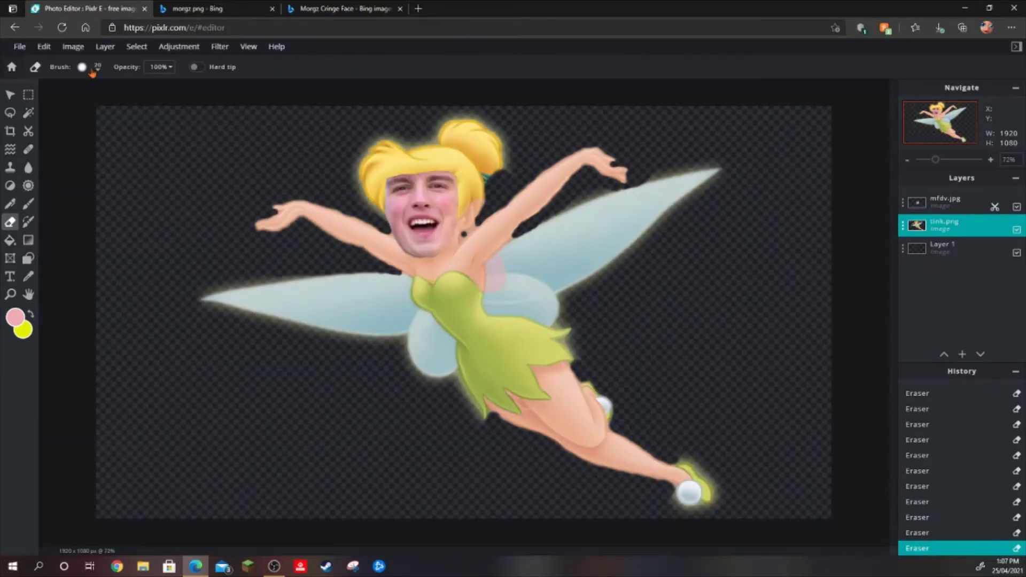
scroll(468, 230, "up", 7)
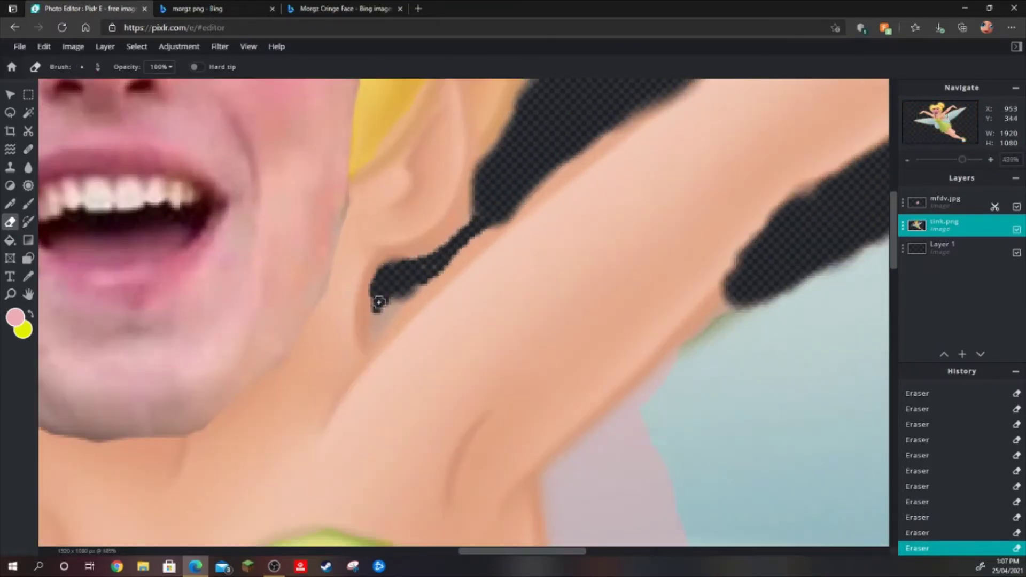
scroll(438, 261, "down", 6)
scroll(512, 282, "up", 7)
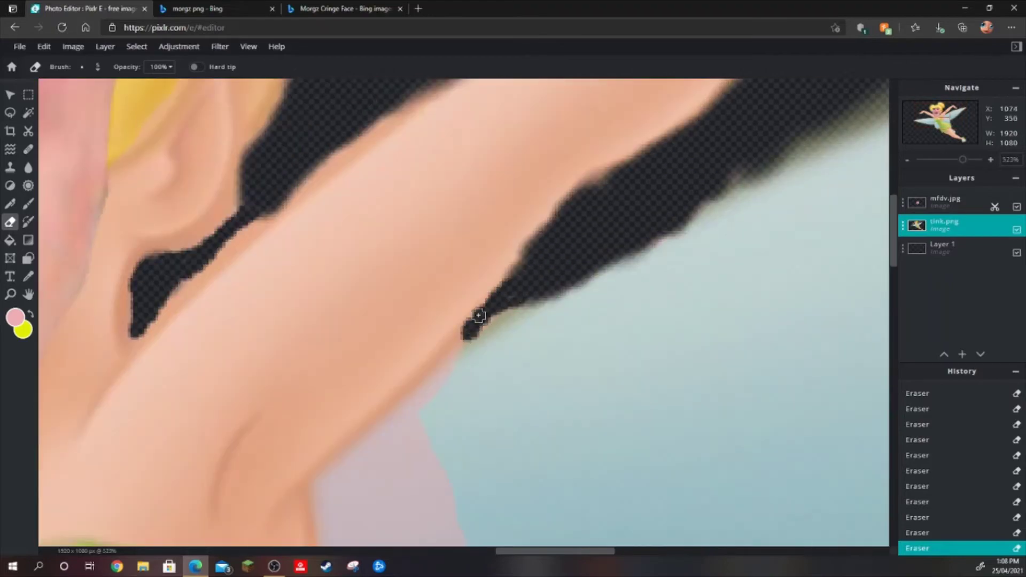
scroll(479, 316, "down", 4)
scroll(479, 316, "down", 2)
scroll(427, 273, "up", 7)
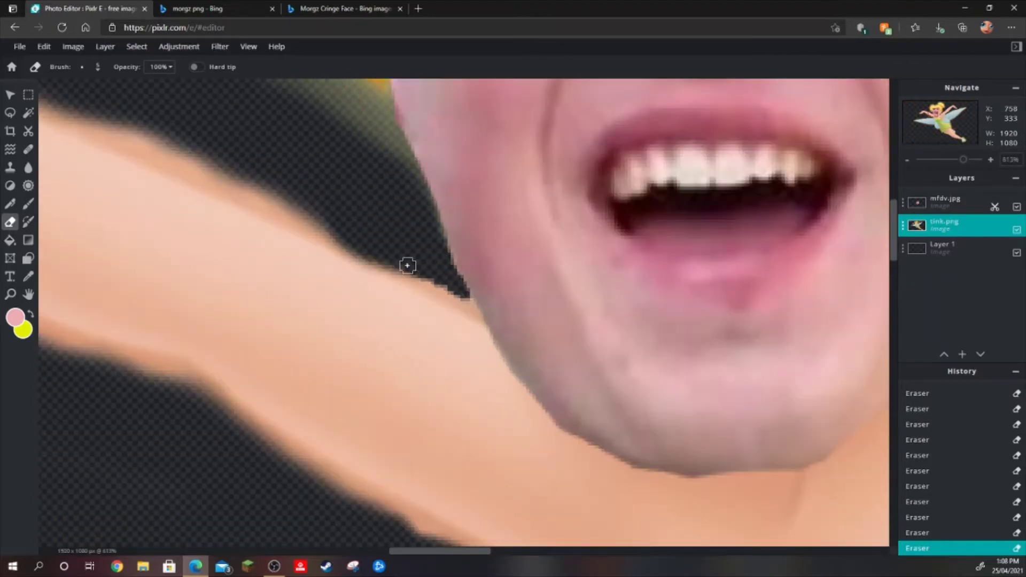
scroll(407, 266, "down", 6)
scroll(544, 327, "up", 5)
scroll(540, 313, "down", 2)
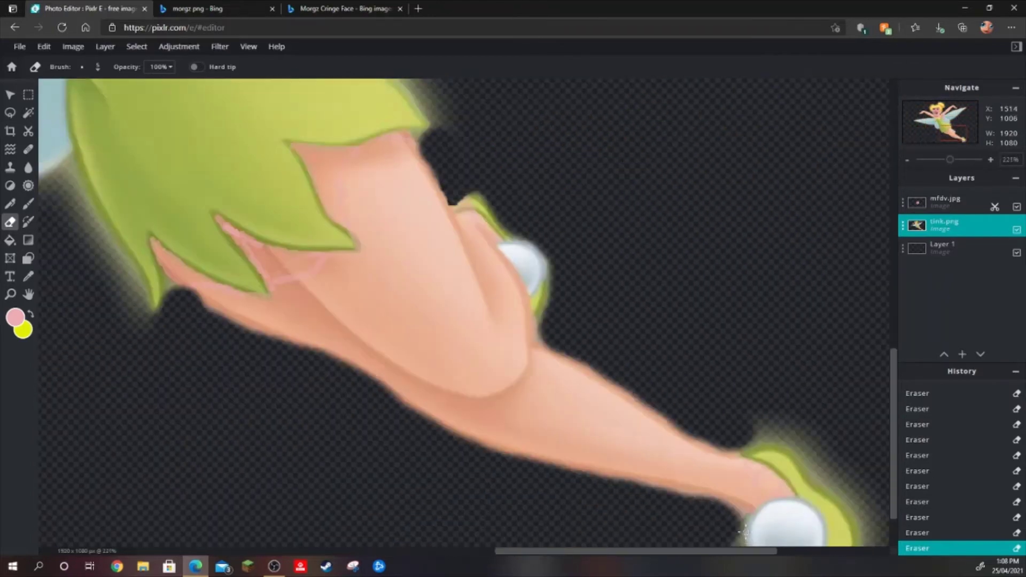
scroll(481, 299, "down", 3)
scroll(381, 263, "up", 4)
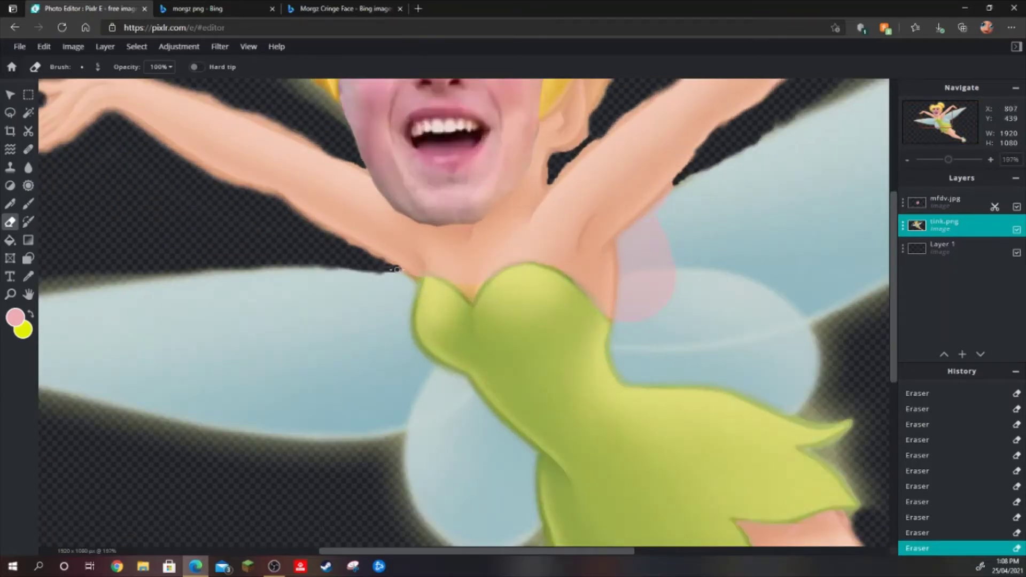
scroll(397, 269, "down", 2)
scroll(657, 272, "down", 3)
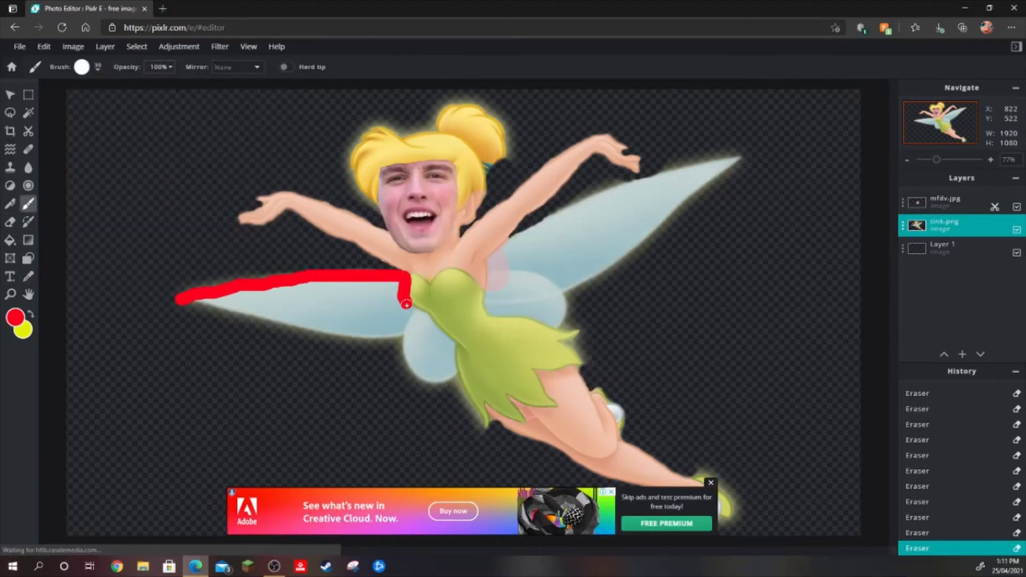
Outline both wings in red, then fill the right wing with a 60px brush.
mouse_move(406, 304)
left_mouse_down()
mouse_move(450, 348)
mouse_move(317, 331)
left_mouse_up()
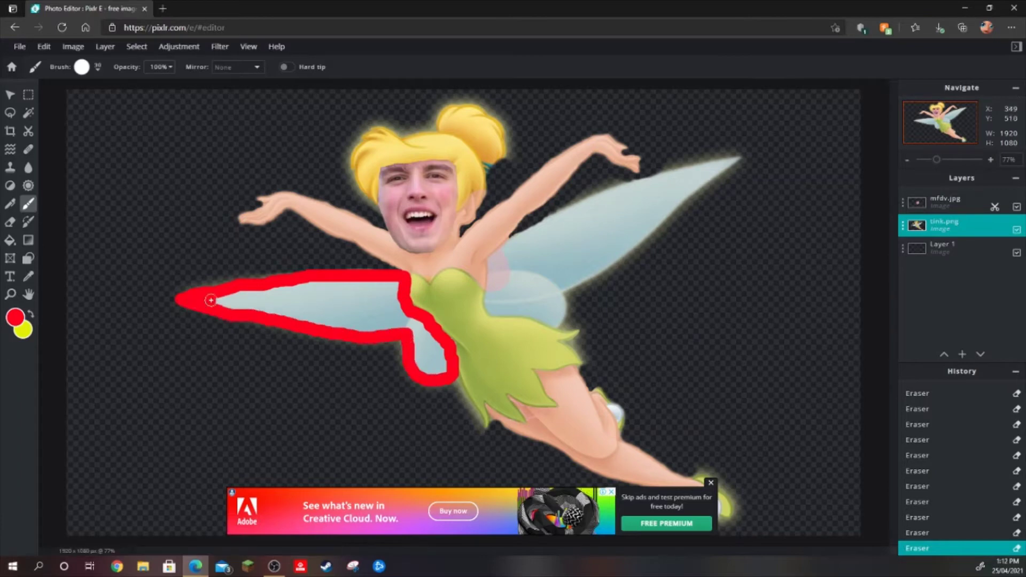
mouse_move(435, 339)
left_mouse_down()
mouse_move(428, 355)
mouse_move(301, 322)
left_mouse_up()
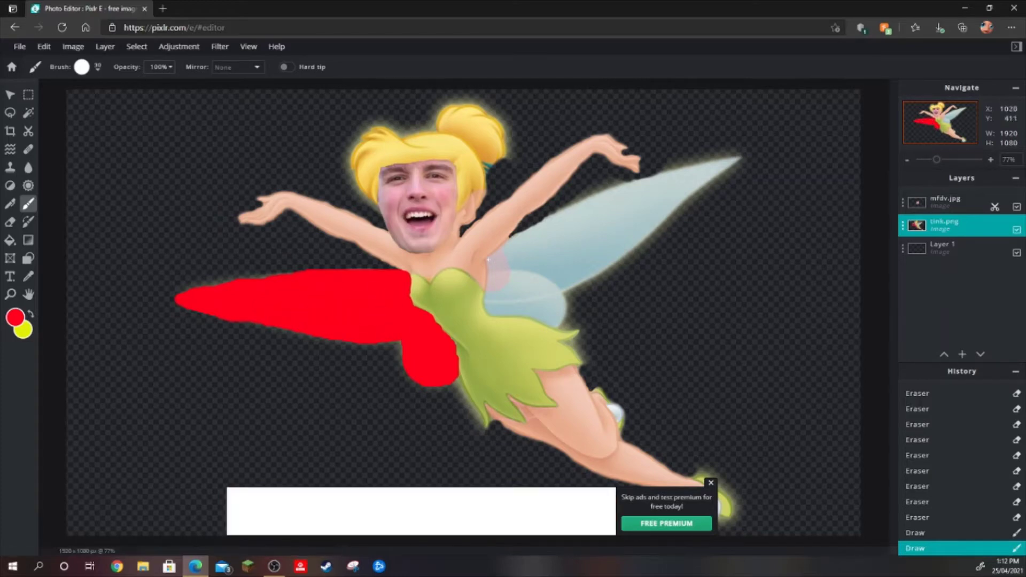
left_click_drag(519, 243, 492, 261)
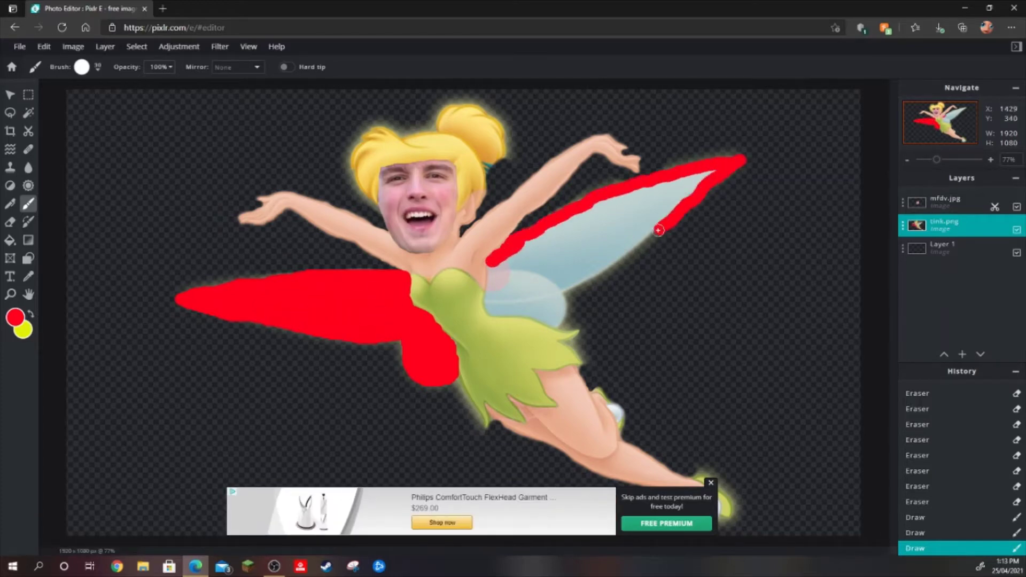
left_click(98, 67)
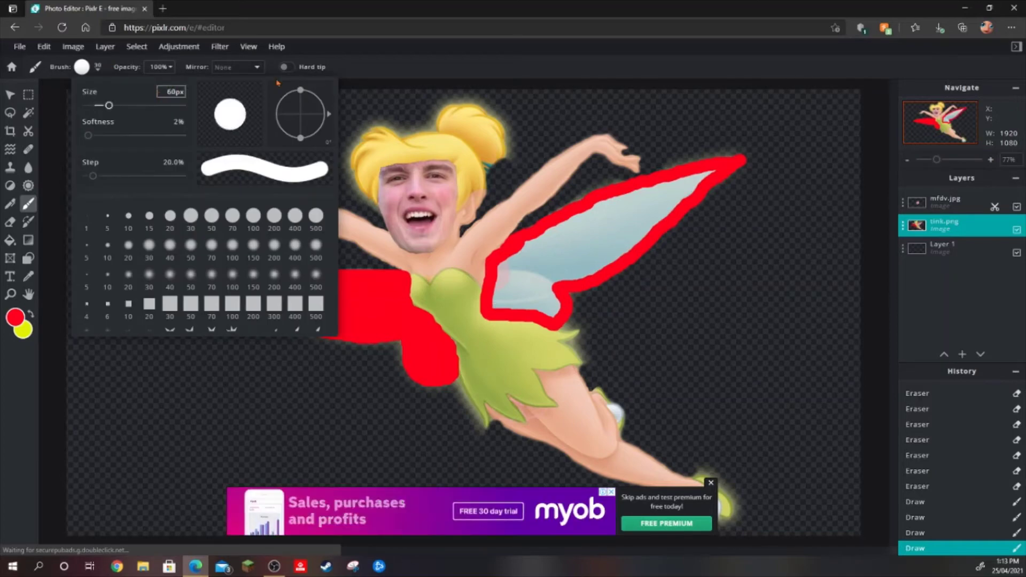
mouse_move(588, 224)
left_mouse_down()
mouse_move(599, 213)
mouse_move(551, 277)
mouse_move(599, 254)
left_mouse_up()
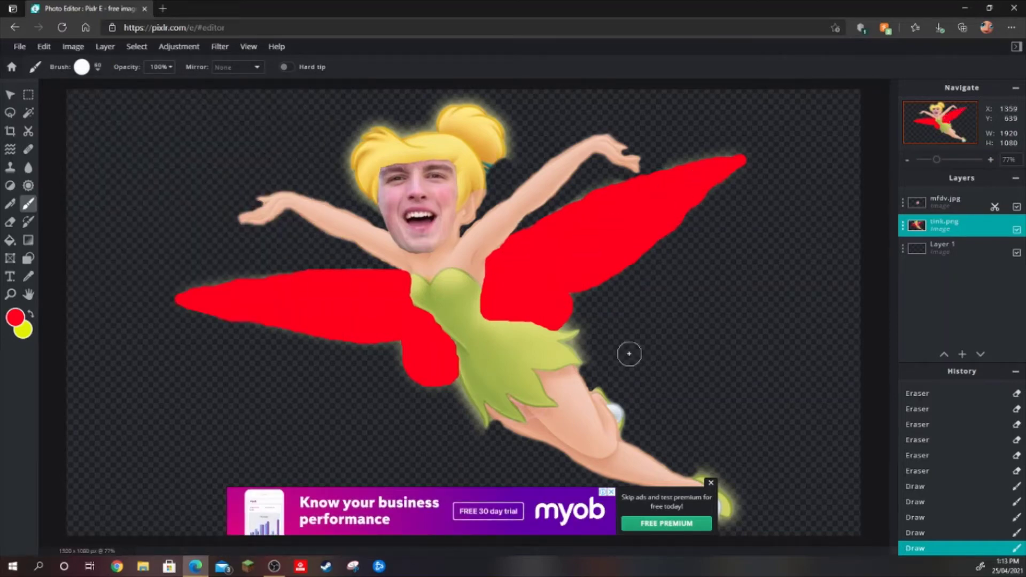
scroll(629, 354, "down", 2)
Pick an orange-brown paint colour and dab it onto the front shoe pompom.
left_click(15, 318)
left_click(527, 229)
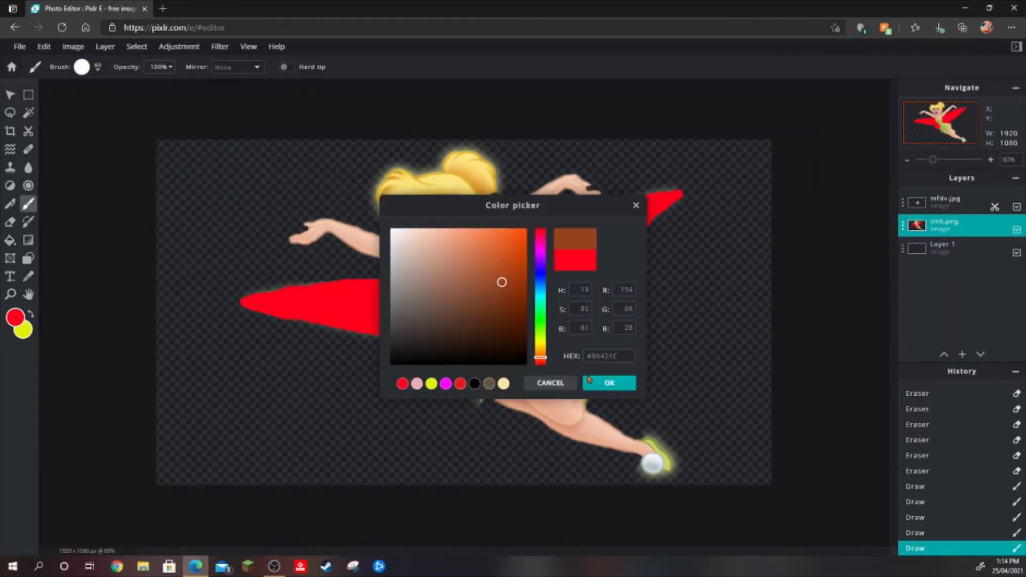
left_click(609, 383)
left_click(652, 464)
left_click(98, 67)
left_click(397, 190)
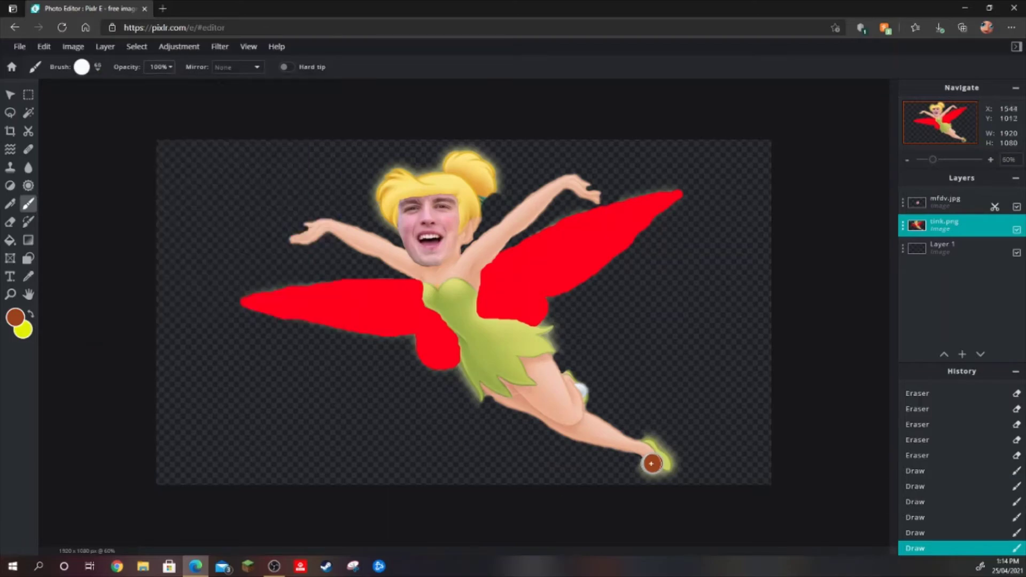
Adjust brush size while covering the front pompom, then shrink it for the back shoe.
left_click(653, 463)
left_click(98, 67)
left_click(688, 246)
left_click(653, 463)
left_click(98, 67)
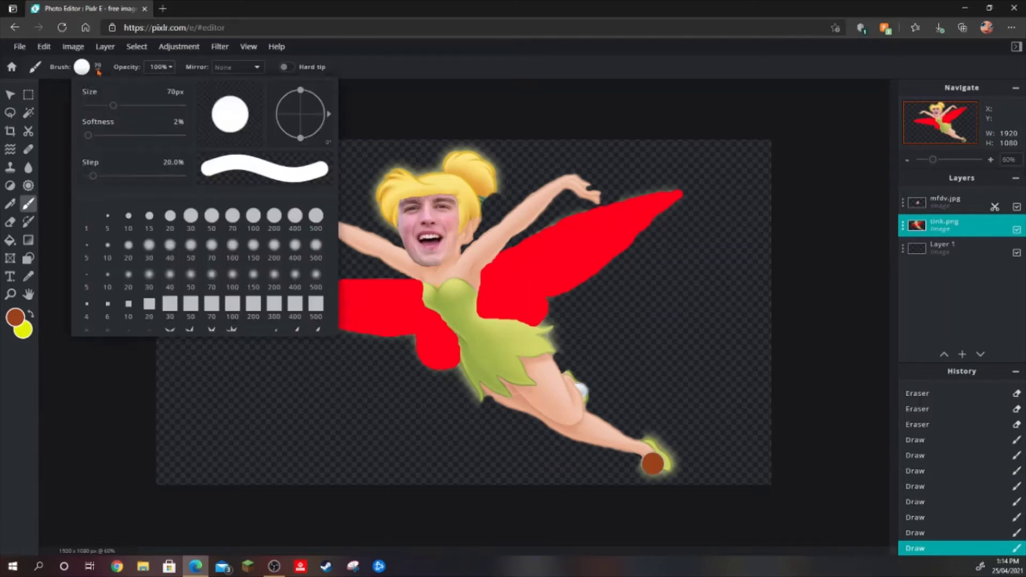
scroll(691, 476, "up", 3)
scroll(589, 373, "up", 3)
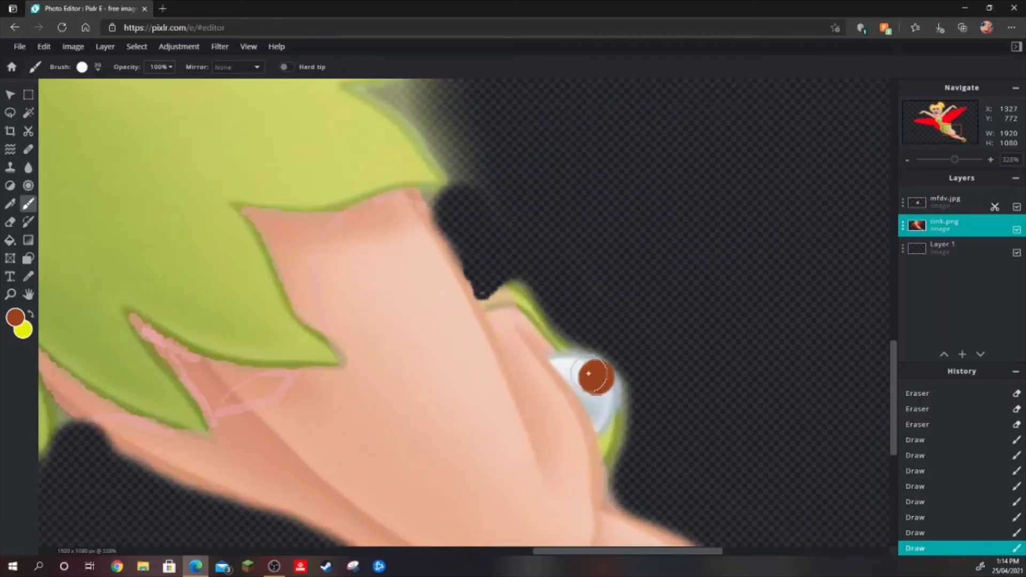
left_click(98, 66)
left_click(180, 214)
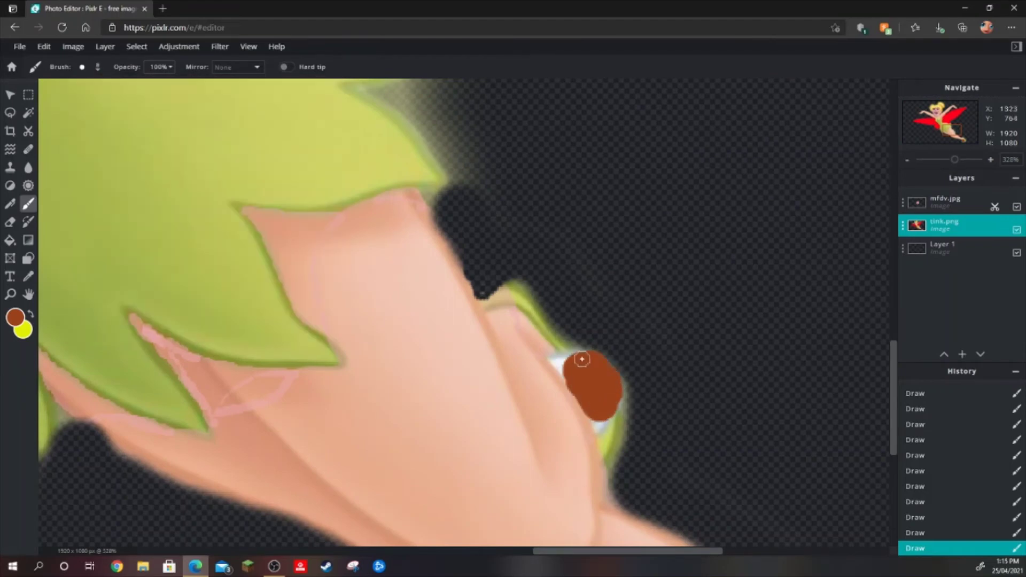
scroll(780, 385, "down", 5)
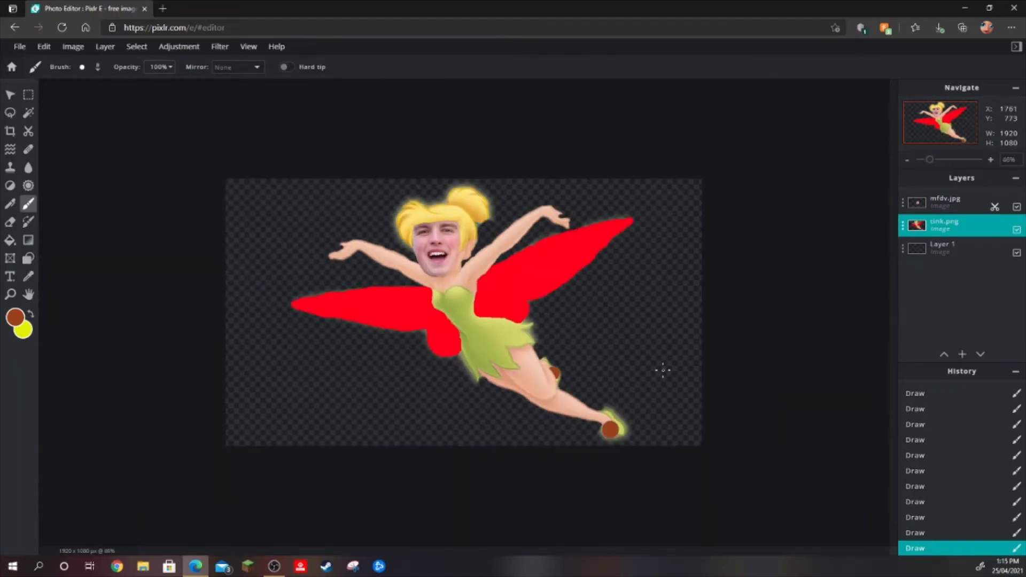
Choose purple and paint over the fairy's yellow hair.
left_click(15, 318)
left_click(464, 386)
left_click(611, 388)
scroll(474, 214, "up", 4)
mouse_move(406, 126)
left_mouse_down()
mouse_move(219, 227)
mouse_move(516, 188)
mouse_move(497, 204)
left_mouse_up()
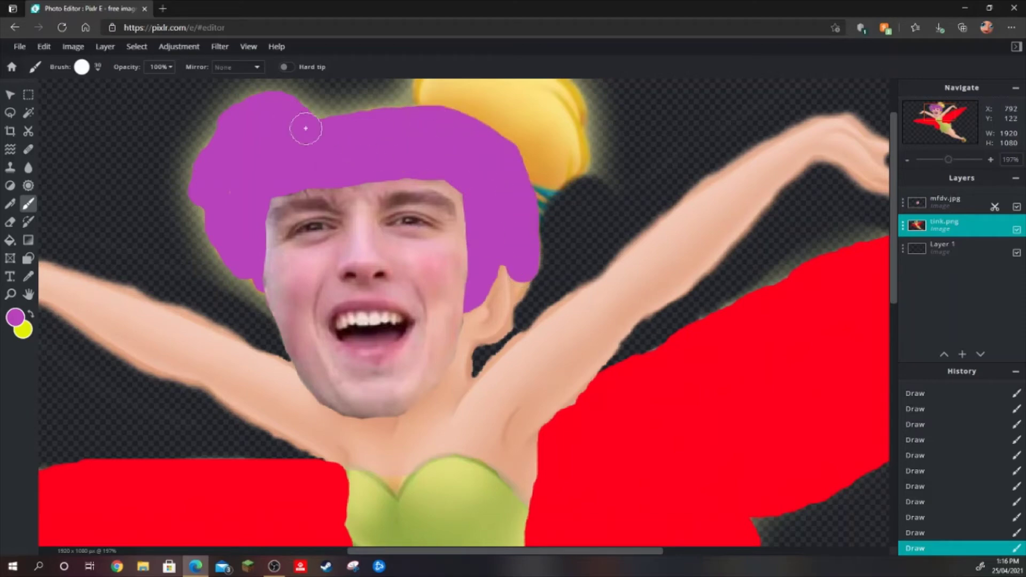
scroll(449, 114, "down", 4)
scroll(401, 155, "up", 5)
Paint the top hair bun purple and shrink the brush for detail near the ear.
mouse_move(401, 156)
left_mouse_down()
mouse_move(447, 98)
mouse_move(422, 191)
mouse_move(525, 130)
mouse_move(551, 184)
mouse_move(500, 277)
left_mouse_up()
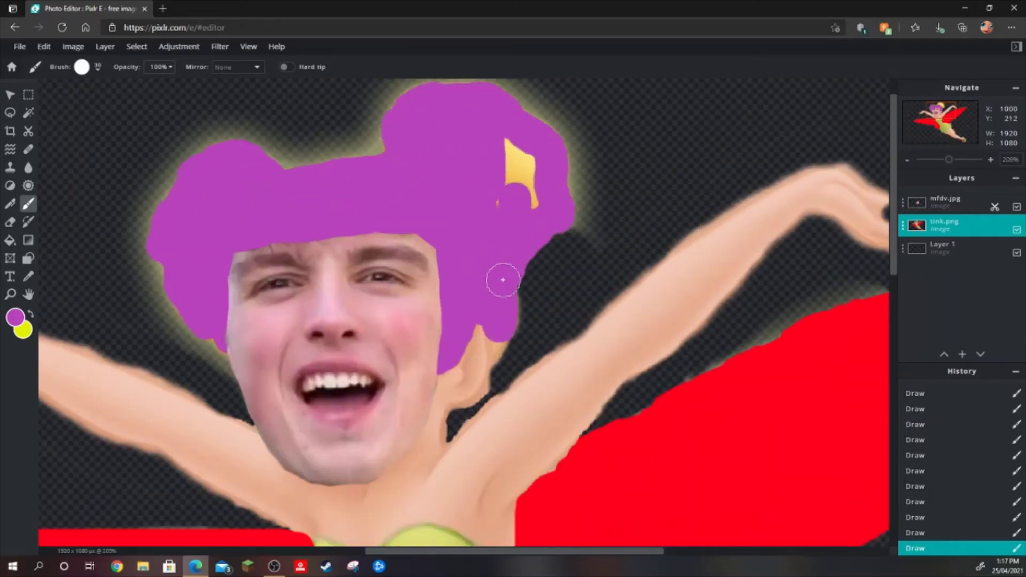
scroll(374, 116, "down", 4)
left_click(81, 67)
left_click_drag(160, 88, 133, 88)
scroll(489, 221, "up", 3)
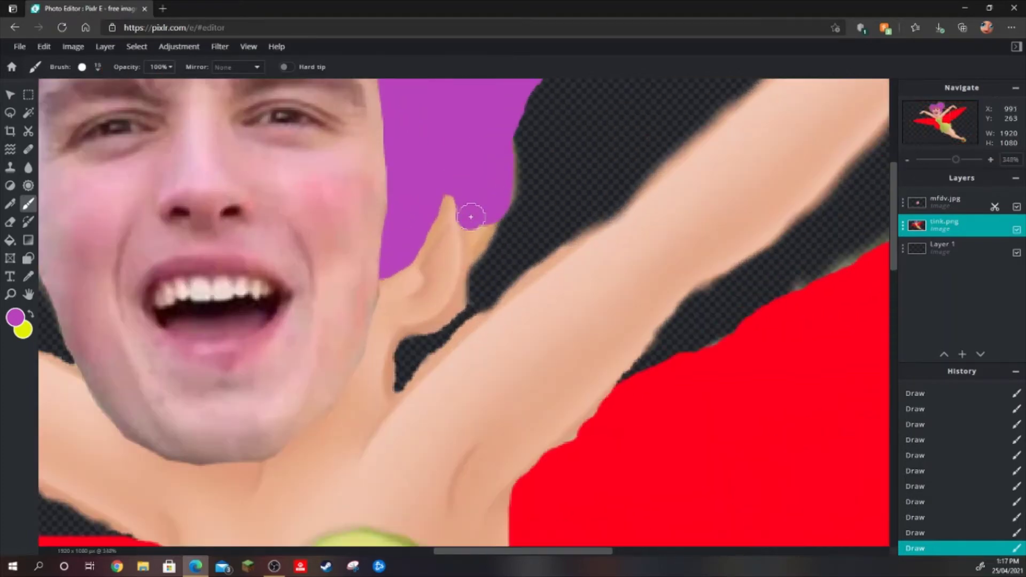
scroll(485, 133, "down", 4)
scroll(485, 134, "down", 1)
left_click(81, 67)
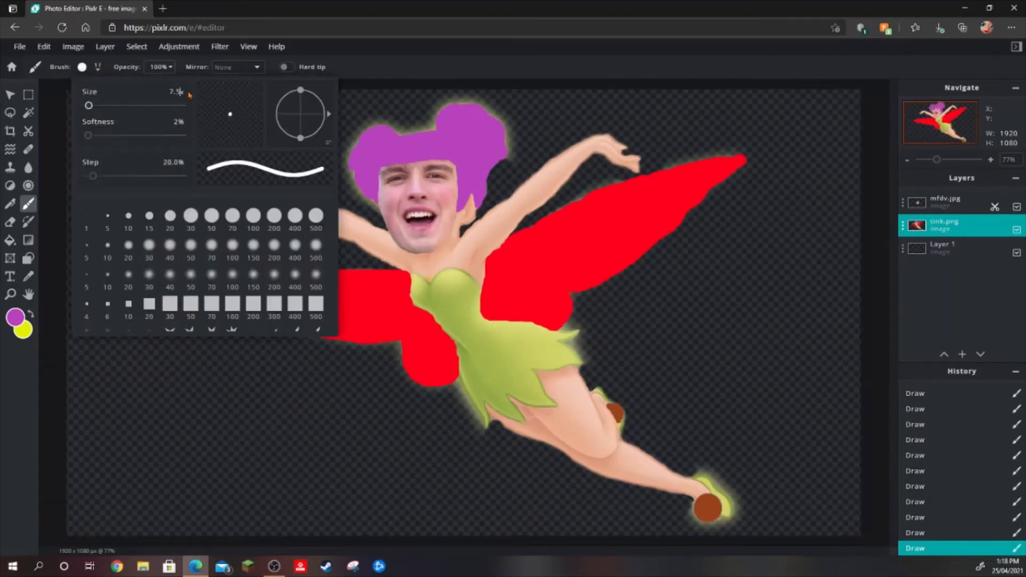
Outline the hair and right bun in darker purple, undoing the stray last stroke.
left_click(15, 317)
left_click(609, 386)
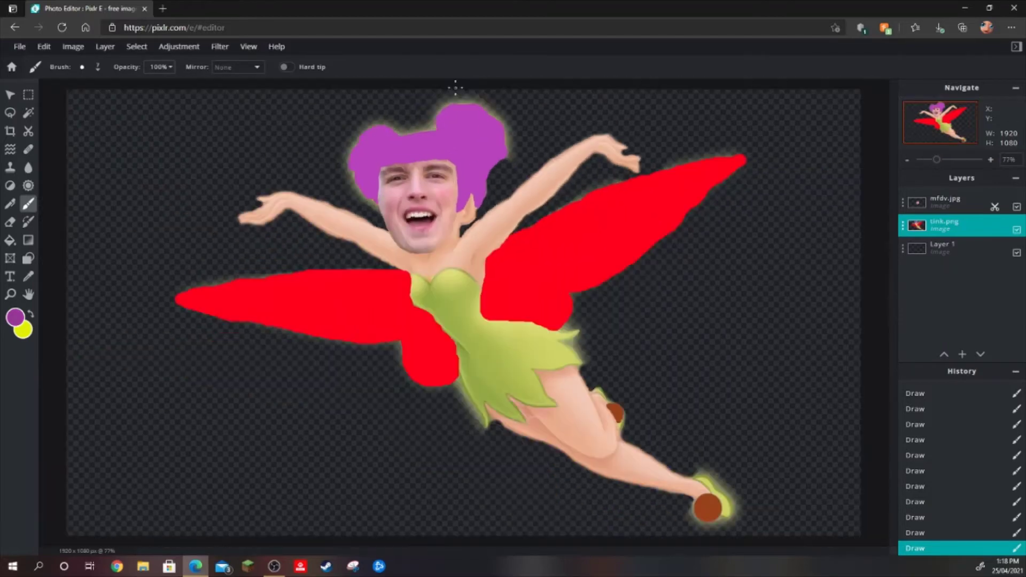
scroll(452, 91, "up", 6)
left_click_drag(501, 103, 453, 101)
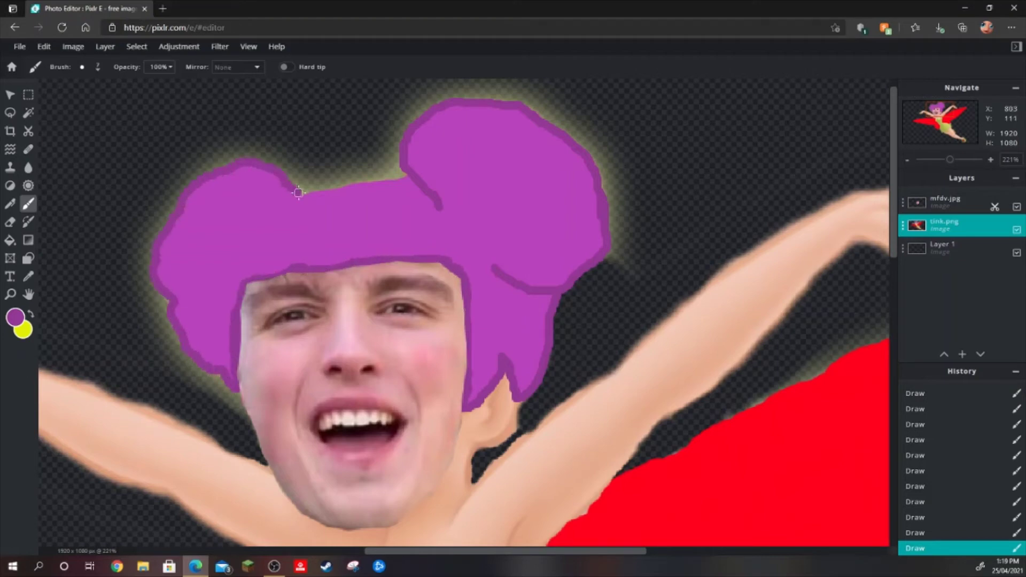
left_click_drag(545, 155, 594, 236)
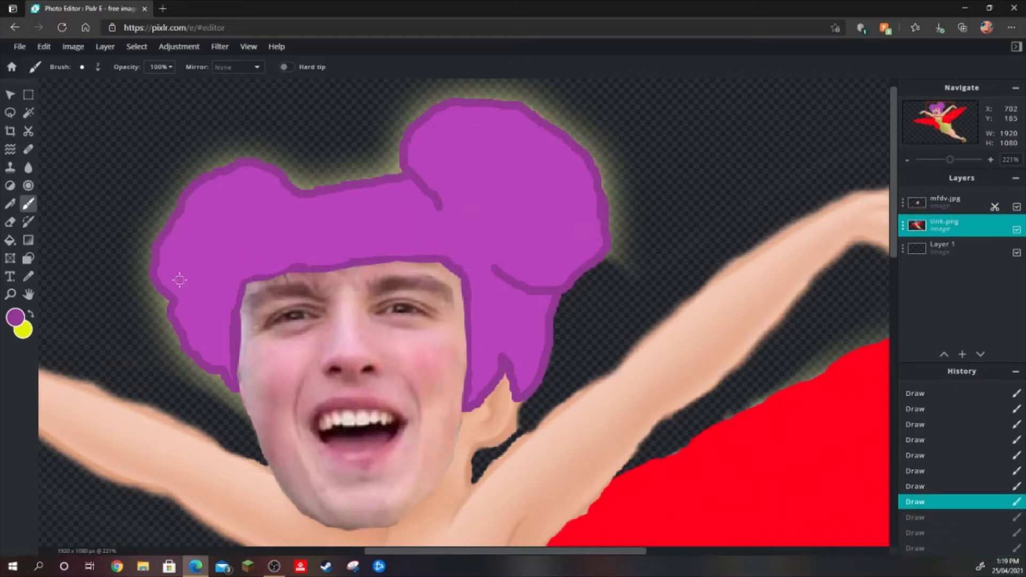
left_click_drag(179, 279, 278, 184)
key("ctrl+0")
Switch to a darker red and outline the right wing's inner and lower edges.
left_click(360, 294, "alt")
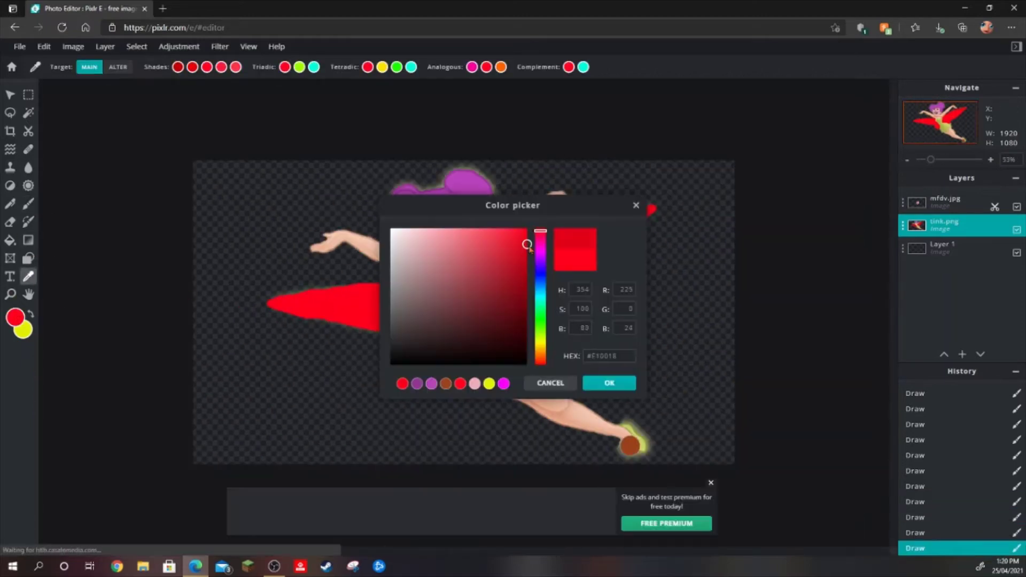
left_click(608, 383)
scroll(467, 247, "up", 5)
left_click_drag(454, 283, 435, 385)
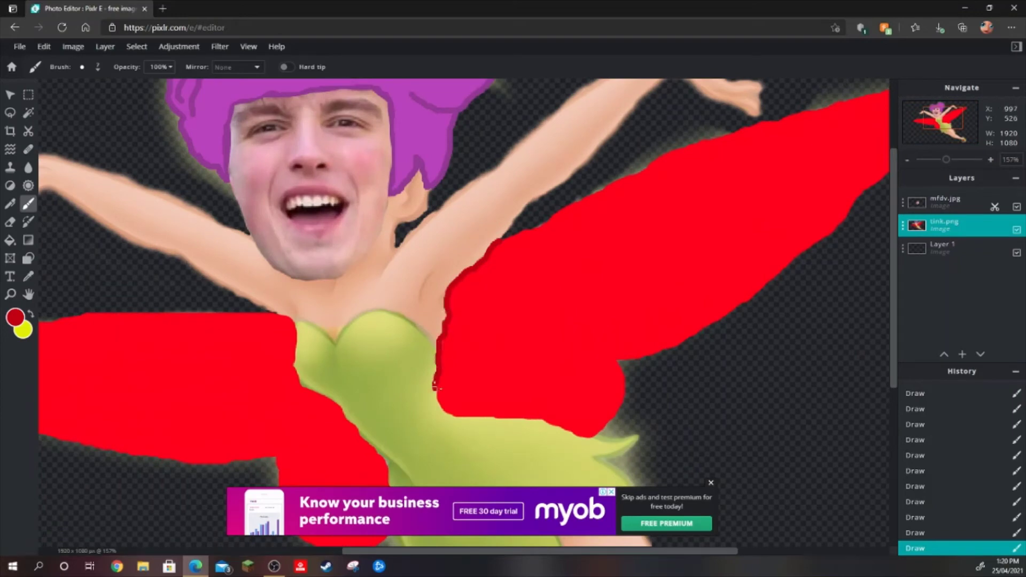
left_click_drag(546, 421, 731, 311)
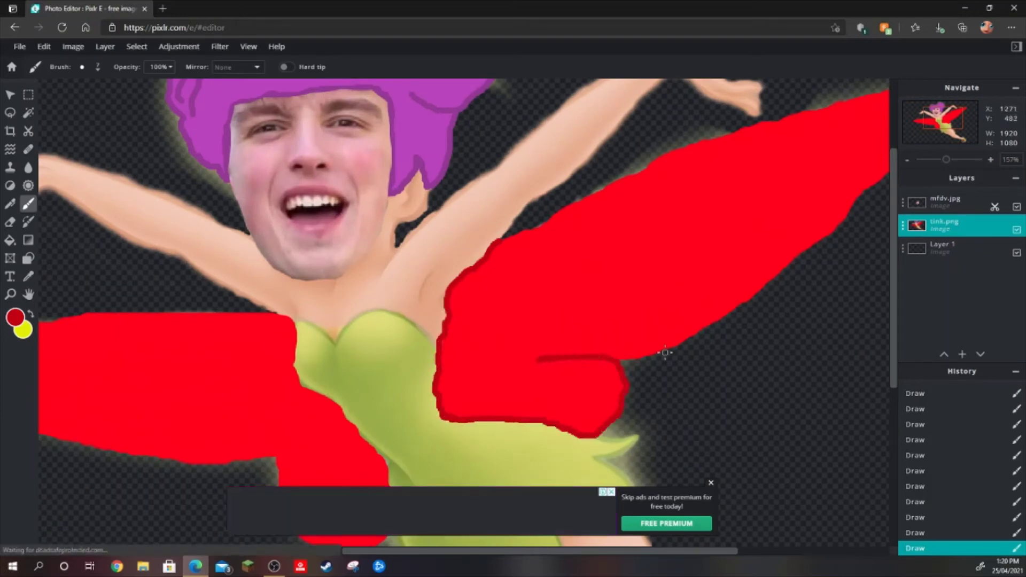
Paint red along the wing edge and where the wing meets the dress.
scroll(659, 351, "up", 3)
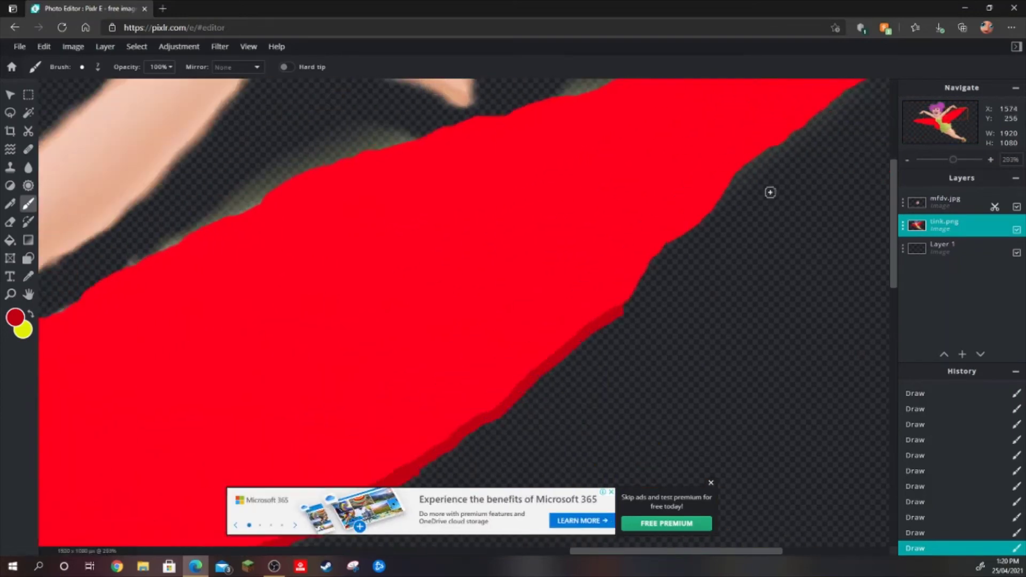
scroll(860, 143, "down", 3)
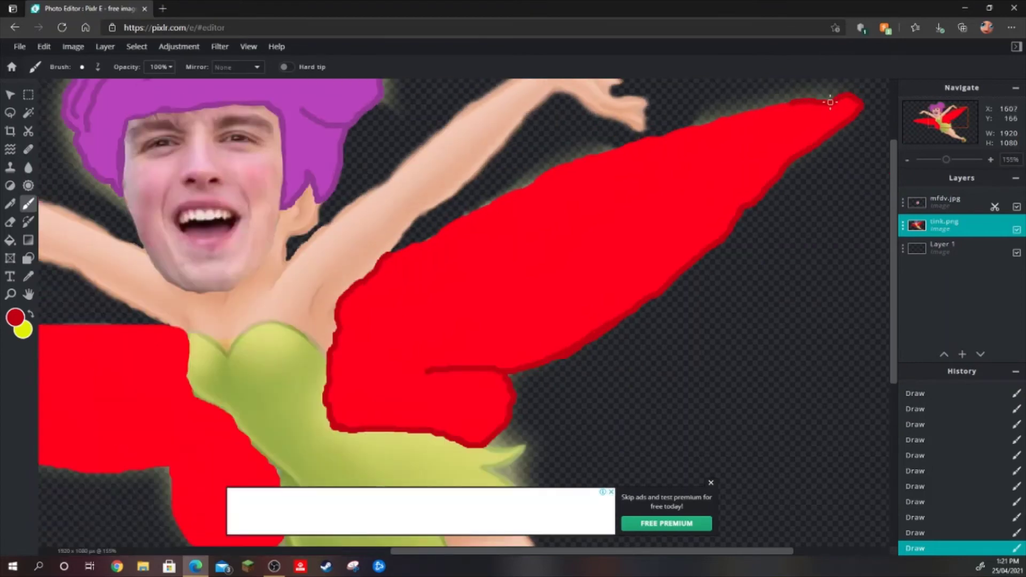
scroll(787, 100, "up", 5)
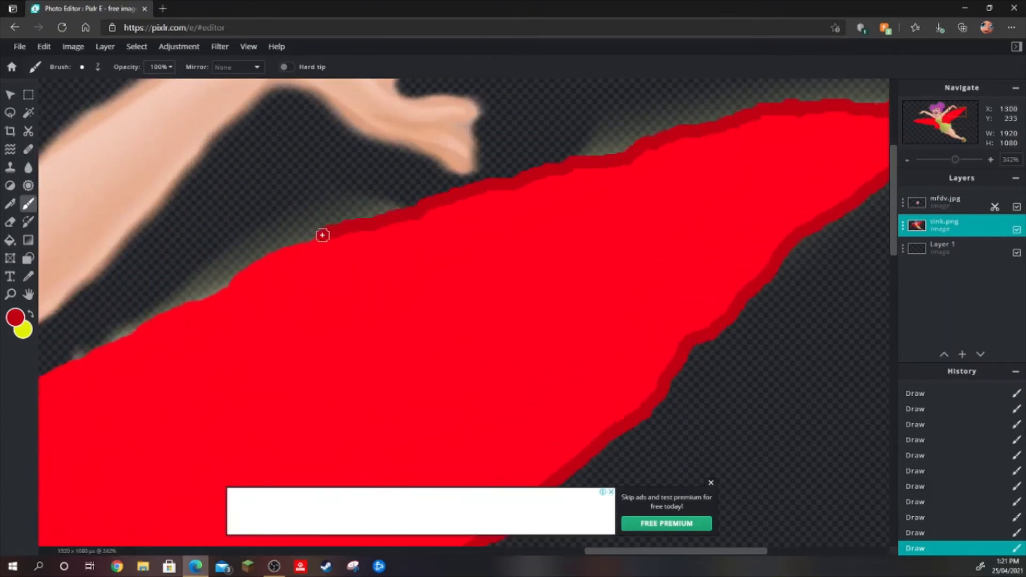
scroll(185, 299, "down", 5)
scroll(131, 396, "up", 7)
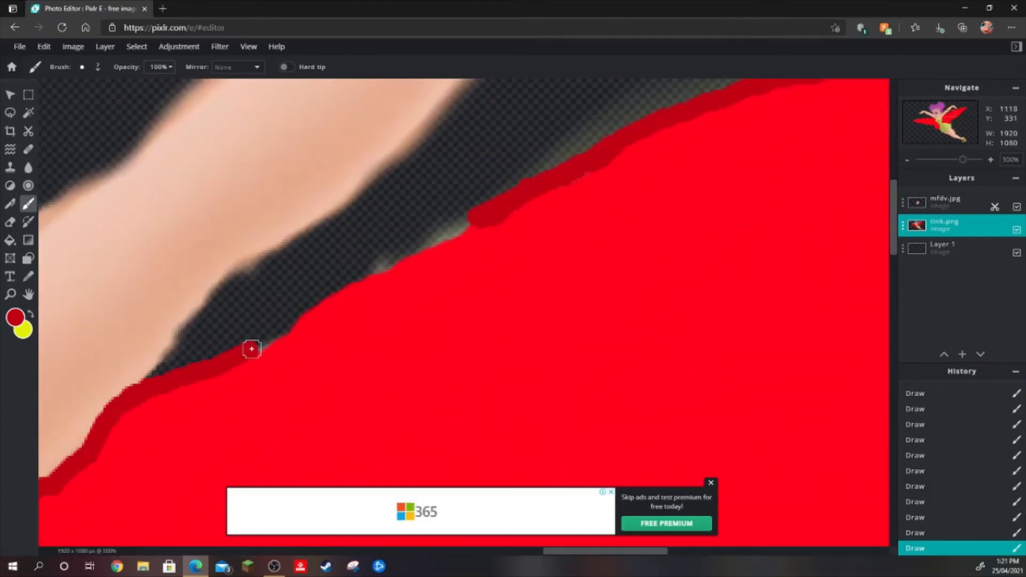
scroll(449, 236, "down", 10)
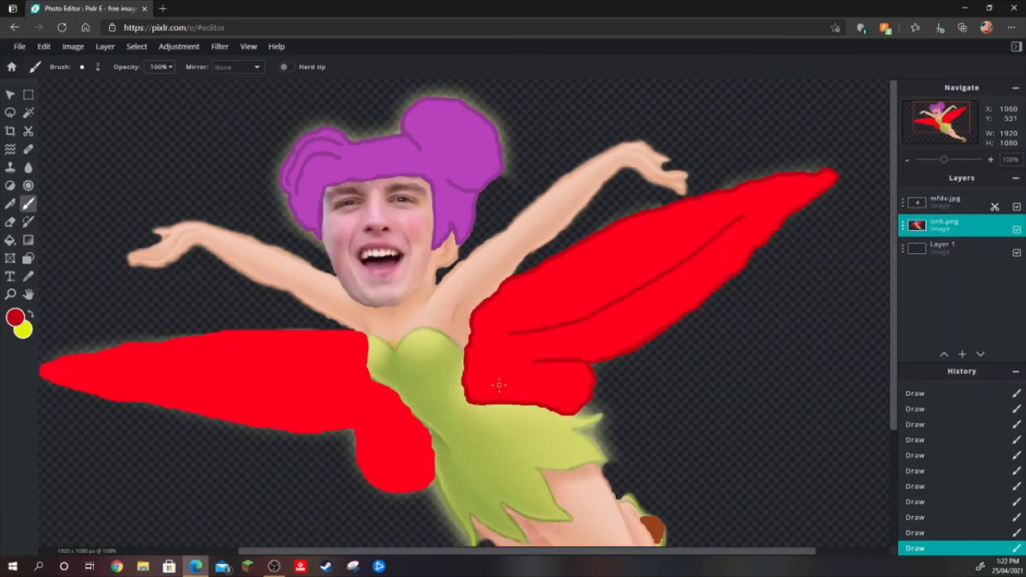
scroll(341, 376, "up", 5)
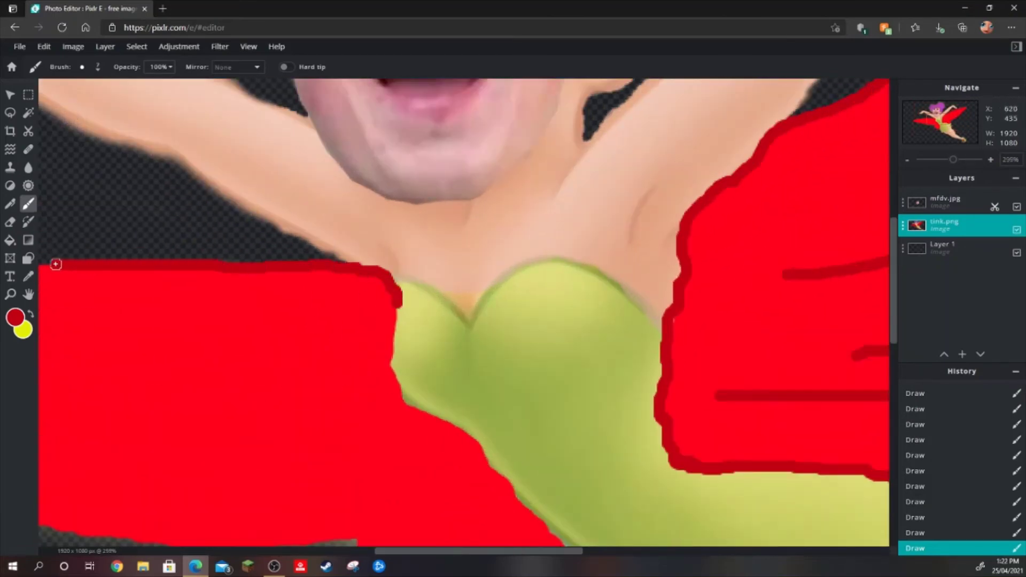
scroll(56, 264, "down", 4)
scroll(650, 194, "up", 5)
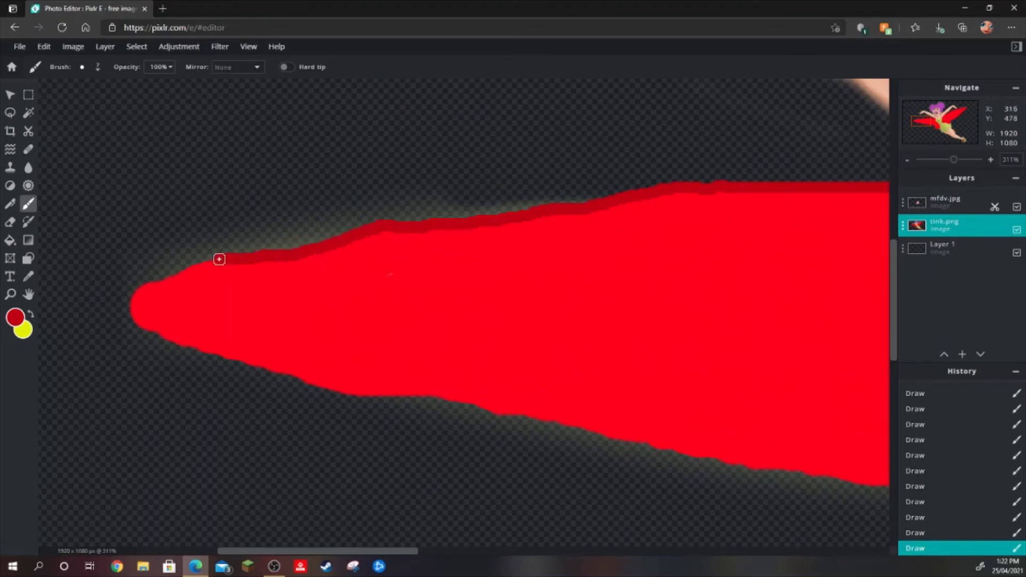
scroll(685, 455, "down", 5)
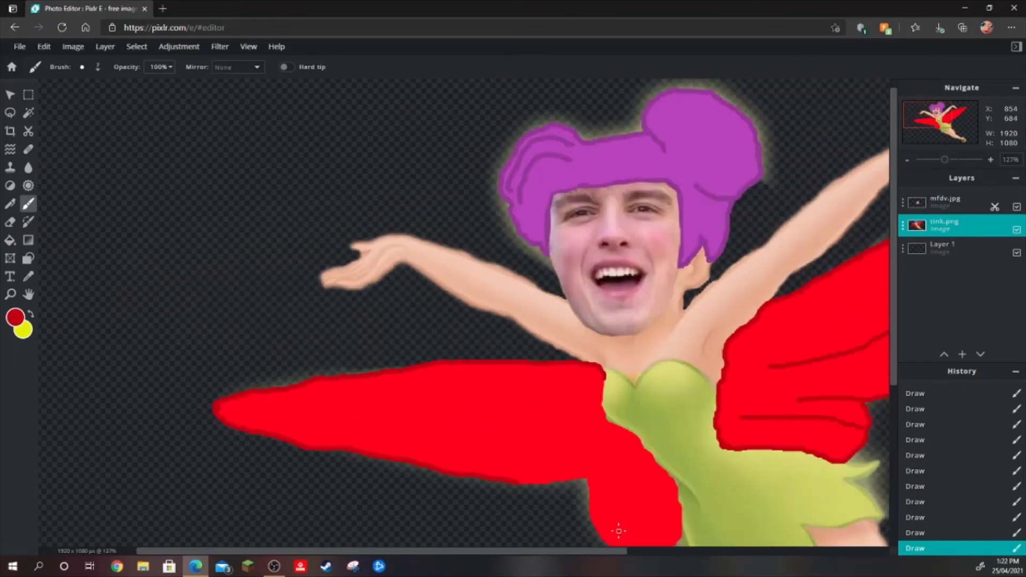
scroll(493, 426, "up", 5)
left_click_drag(492, 426, 634, 522)
scroll(635, 523, "down", 5)
scroll(295, 286, "up", 5)
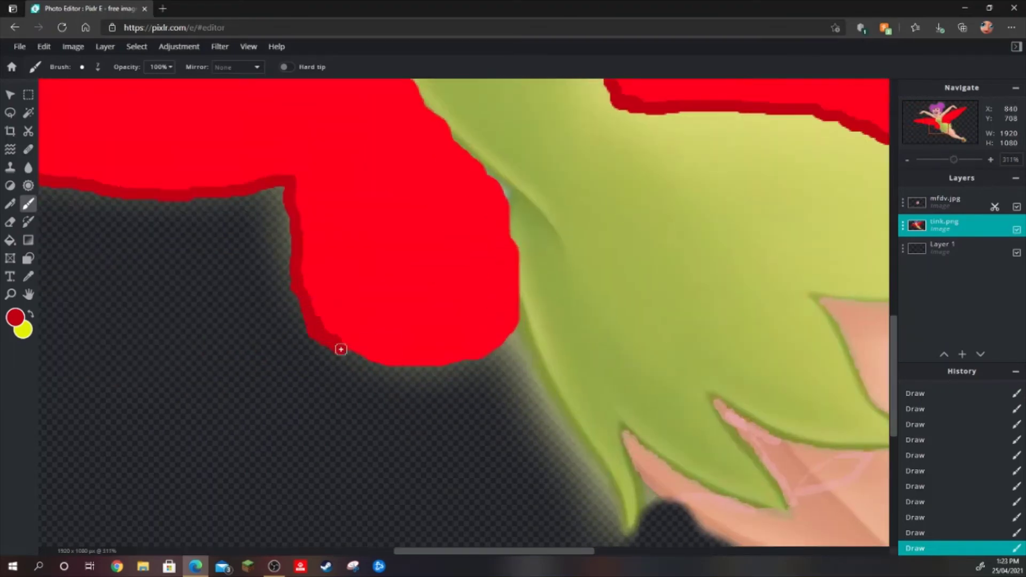
scroll(443, 124, "down", 5)
scroll(419, 321, "up", 5)
mouse_move(419, 321)
left_mouse_down()
mouse_move(401, 392)
mouse_move(455, 449)
left_mouse_up()
scroll(455, 449, "down", 5)
scroll(627, 372, "up", 3)
scroll(538, 365, "down", 2)
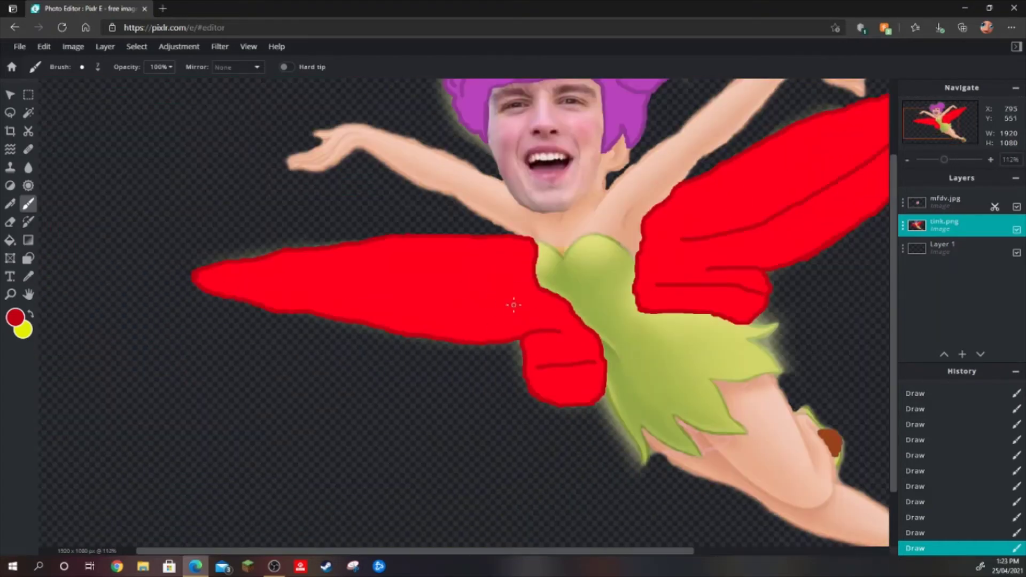
scroll(514, 305, "down", 3)
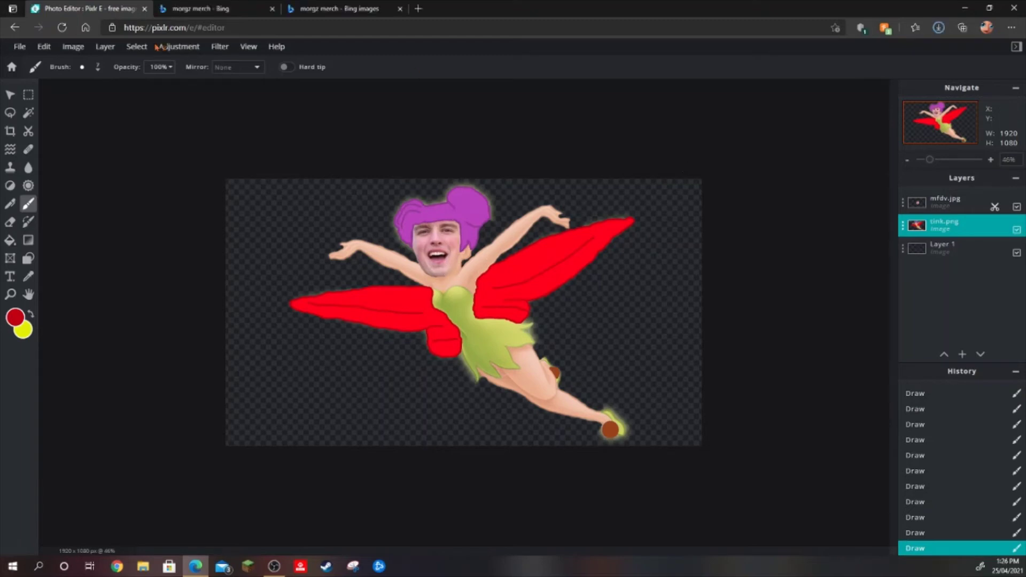
Set the paint colour to blue and make the brush much larger.
scroll(454, 299, "up", 1)
left_click(15, 317)
left_click(456, 383)
left_click(612, 383)
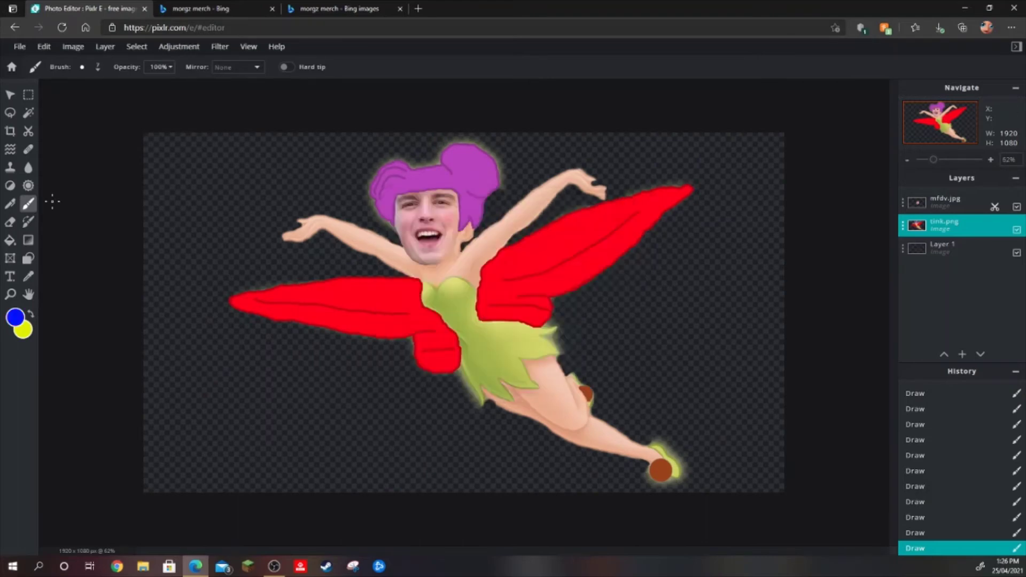
scroll(431, 289, "up", 3)
left_click(15, 317)
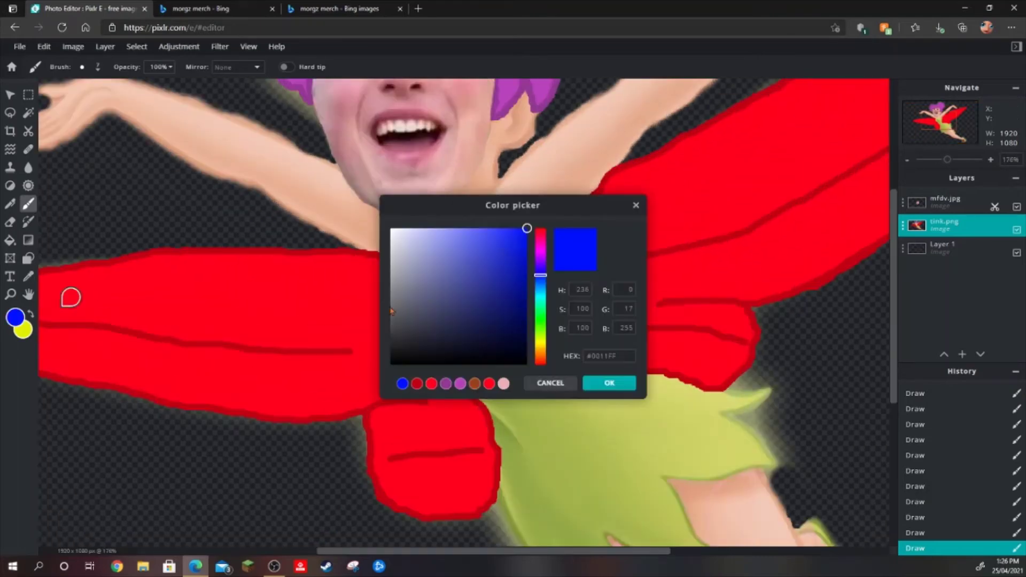
left_click(612, 383)
left_click(82, 66)
left_click(213, 220)
left_click(82, 67)
Paint blue over the green dress's edge, skirt and bodice with the large brush.
mouse_move(483, 260)
left_mouse_down()
mouse_move(425, 293)
mouse_move(492, 396)
left_mouse_up()
scroll(531, 483, "down", 3)
scroll(435, 229, "up", 4)
mouse_move(422, 208)
left_mouse_down()
mouse_move(435, 229)
mouse_move(435, 313)
mouse_move(492, 394)
mouse_move(543, 399)
mouse_move(609, 438)
left_mouse_up()
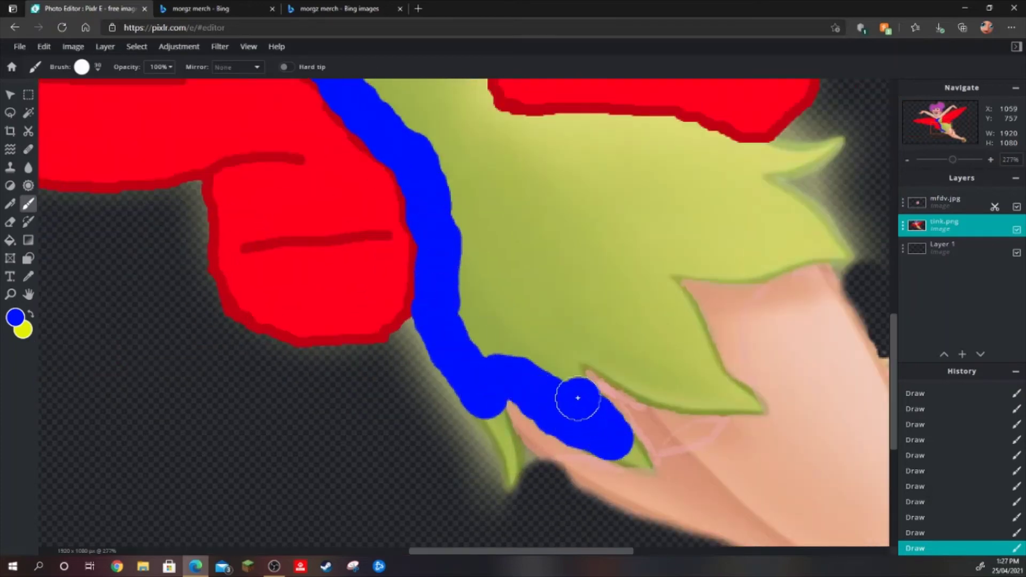
mouse_move(578, 398)
left_mouse_down()
mouse_move(641, 374)
mouse_move(707, 390)
mouse_move(669, 268)
mouse_move(808, 243)
mouse_move(768, 189)
mouse_move(780, 164)
mouse_move(664, 133)
mouse_move(524, 131)
left_mouse_up()
scroll(525, 130, "down", 2)
scroll(422, 189, "up", 2)
mouse_move(422, 188)
left_mouse_down()
mouse_move(502, 258)
mouse_move(502, 342)
left_mouse_up()
left_click_drag(314, 215, 484, 406)
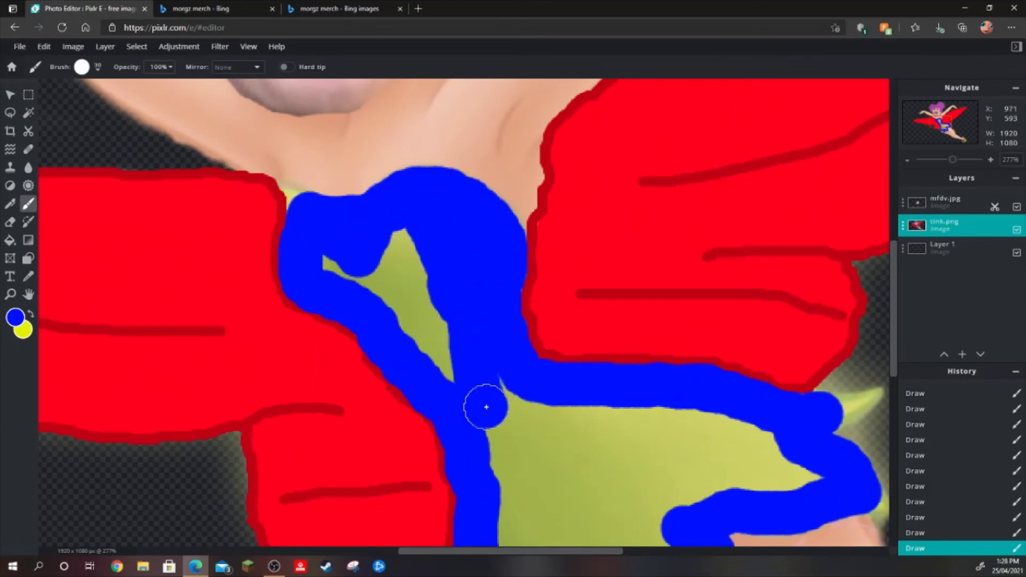
scroll(483, 405, "down", 4)
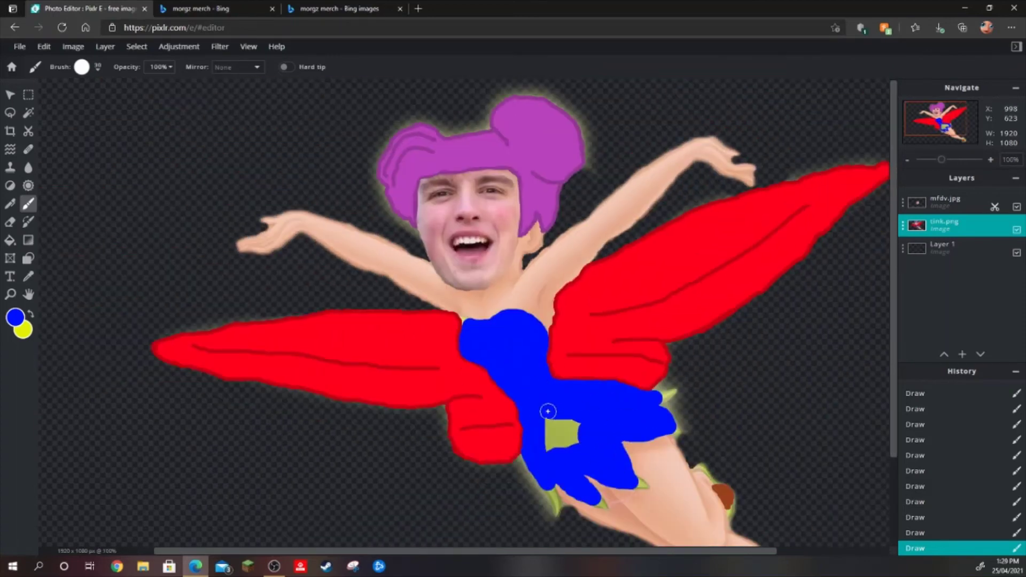
With a smaller brush, cover the pointed skirt edges and leftover green spots in blue.
left_click(98, 67)
scroll(601, 333, "up", 5)
left_click_drag(601, 333, 600, 362)
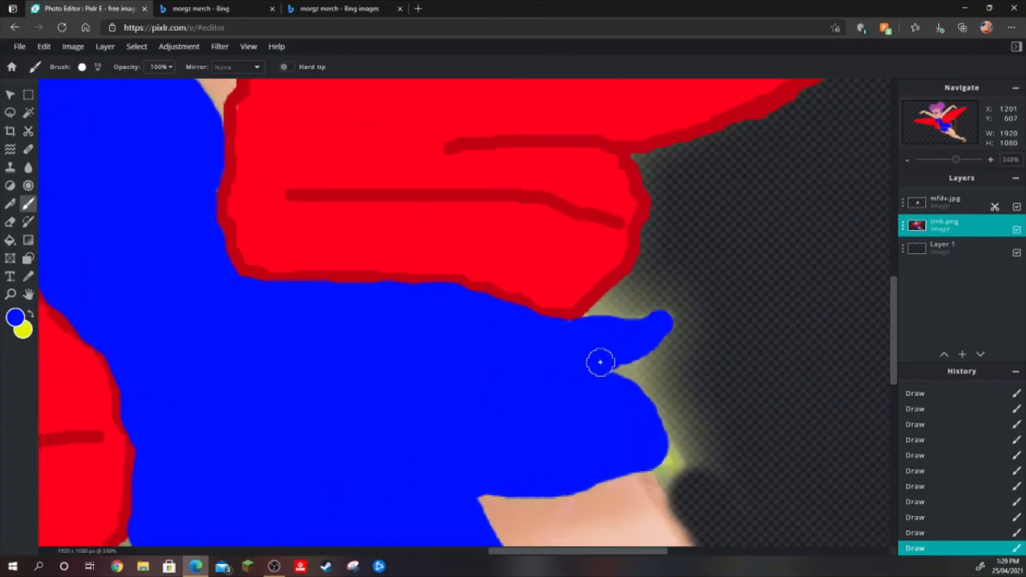
scroll(706, 485, "down", 5)
scroll(529, 388, "up", 3)
left_click_drag(497, 374, 529, 389)
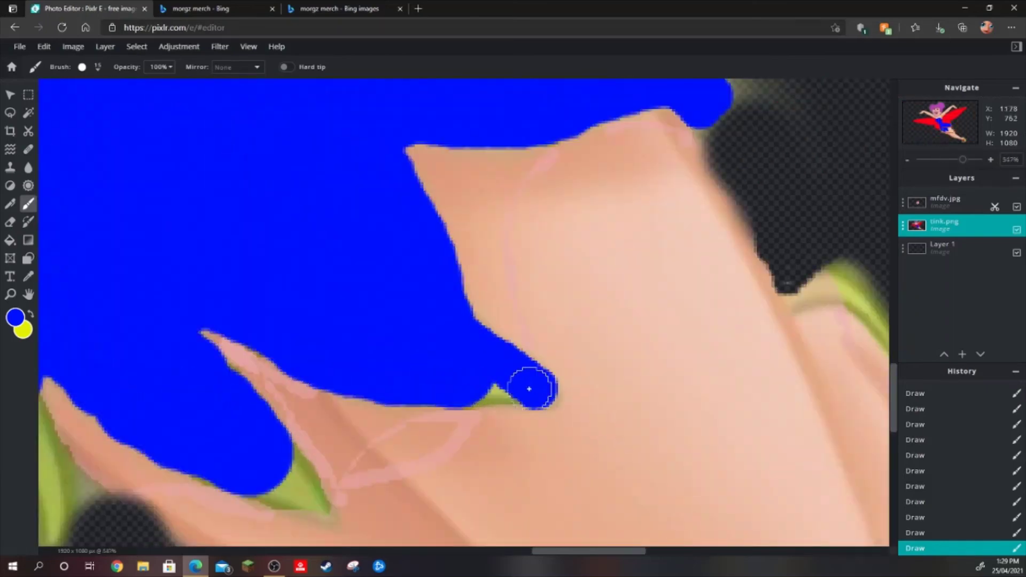
left_click_drag(296, 479, 223, 468)
scroll(223, 468, "down", 3)
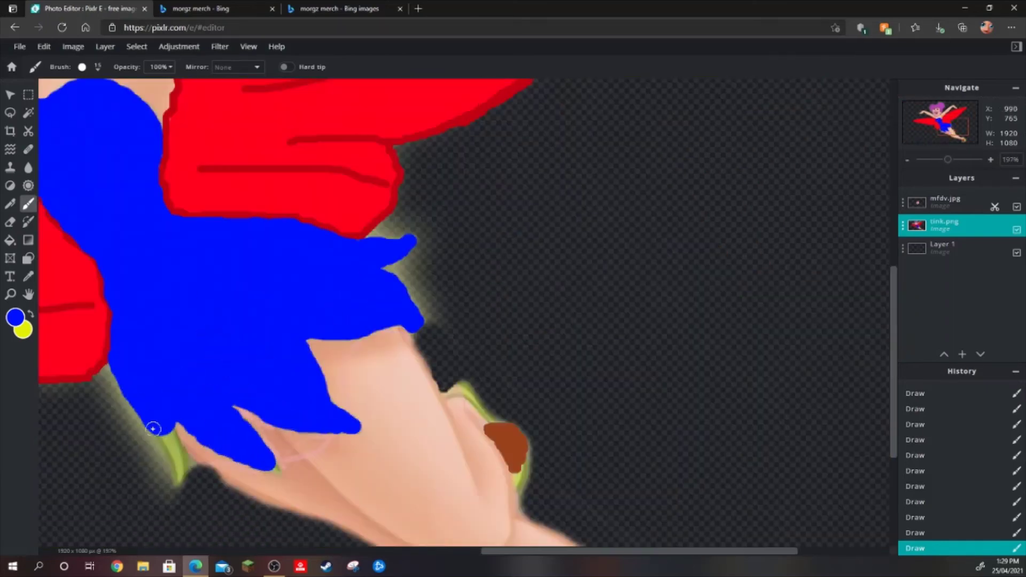
scroll(153, 426, "up", 3)
left_click_drag(206, 420, 232, 499)
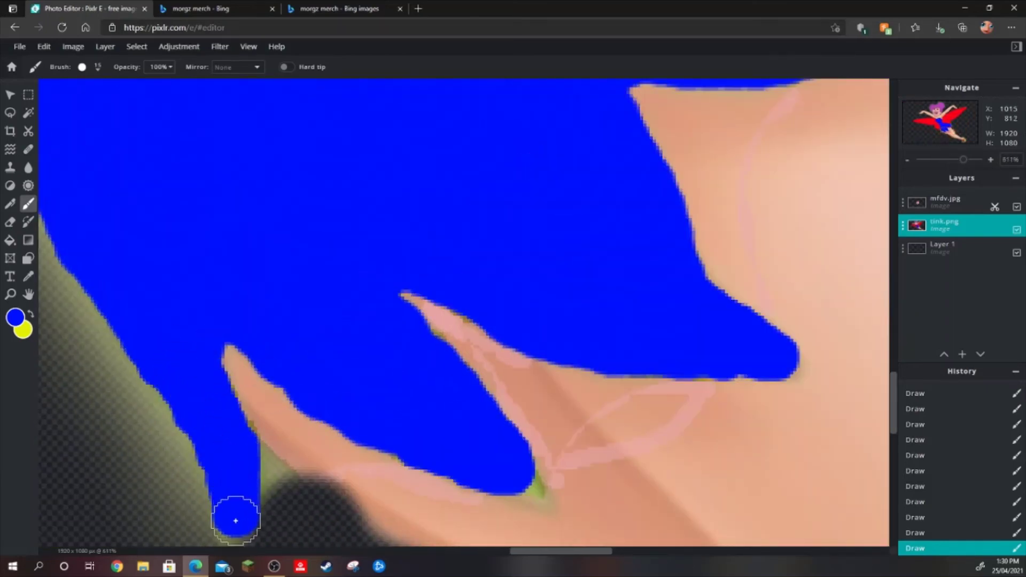
scroll(235, 521, "down", 3)
scroll(435, 332, "down", 5)
scroll(470, 344, "down", 2)
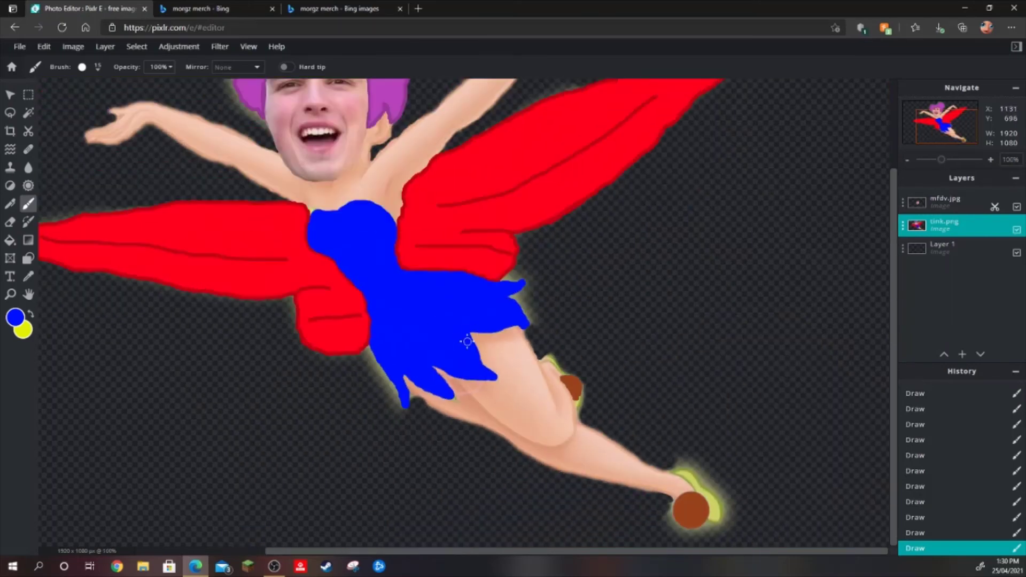
left_click(82, 67)
scroll(407, 488, "up", 5)
scroll(342, 440, "down", 3)
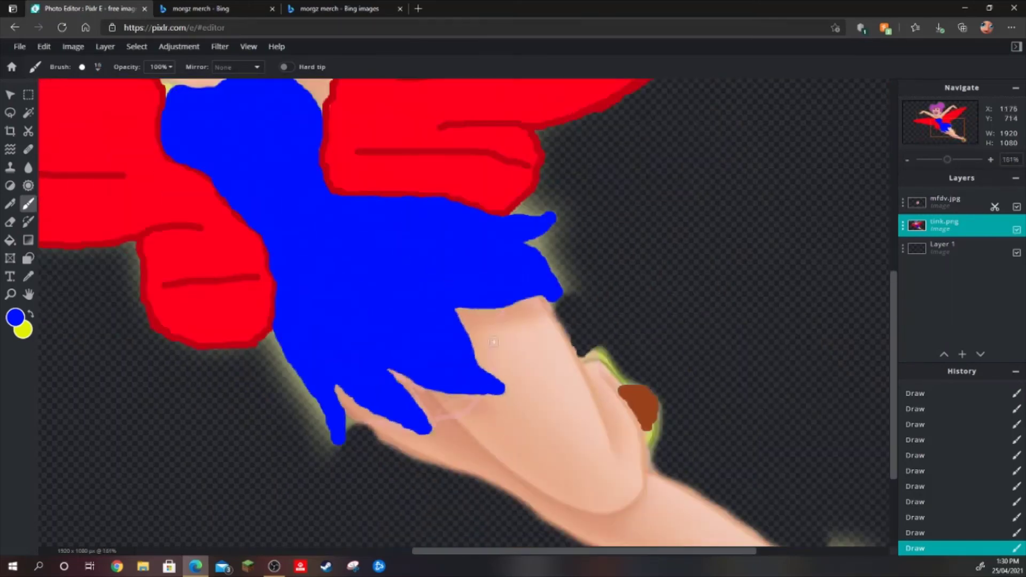
scroll(408, 326, "down", 2)
Undo the last blue stroke and set the brush size to 2.
key("ctrl+z")
left_click(82, 66)
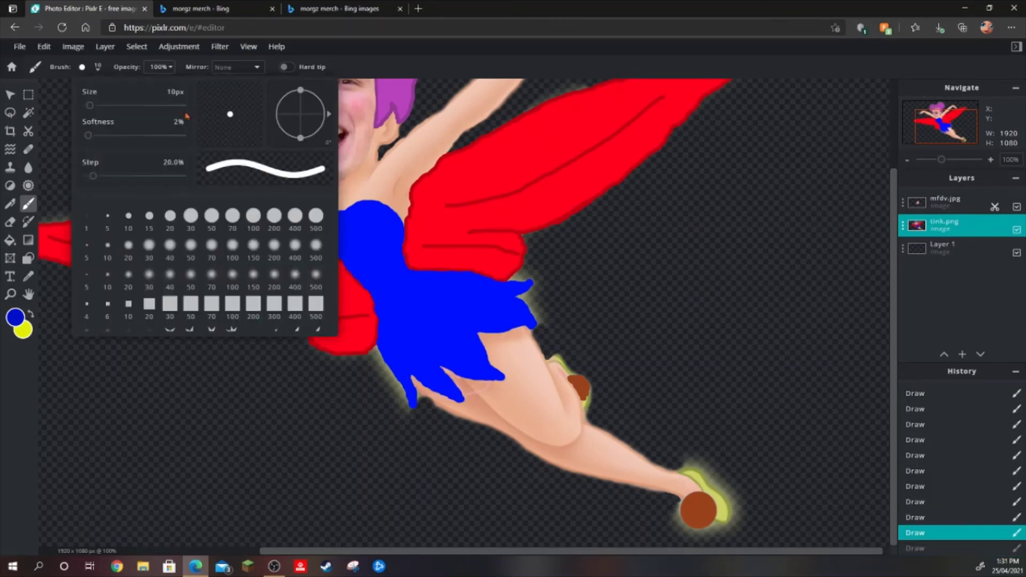
type("2")
key("Return")
Outline the dress edges in darker blue beside the wing and along the top.
scroll(396, 214, "up", 4)
left_click_drag(393, 251, 360, 182)
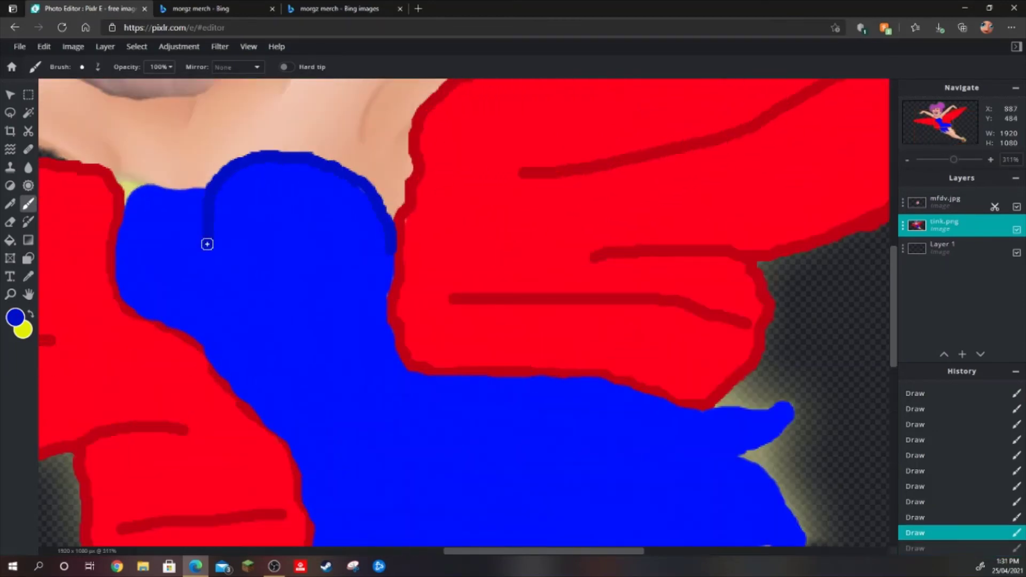
left_click_drag(207, 245, 139, 188)
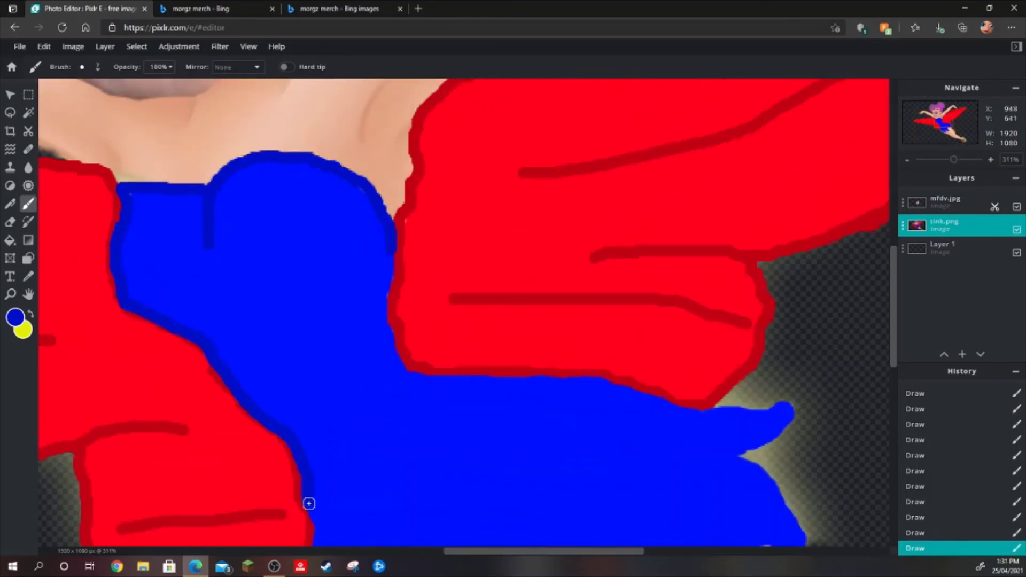
scroll(294, 315, "up", 3)
scroll(286, 448, "down", 5)
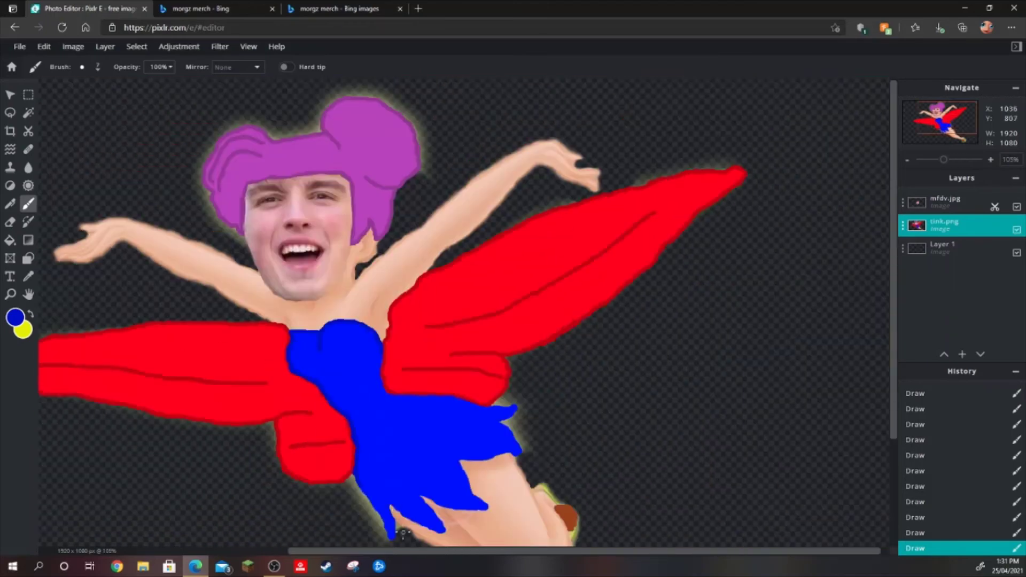
scroll(372, 278, "up", 4)
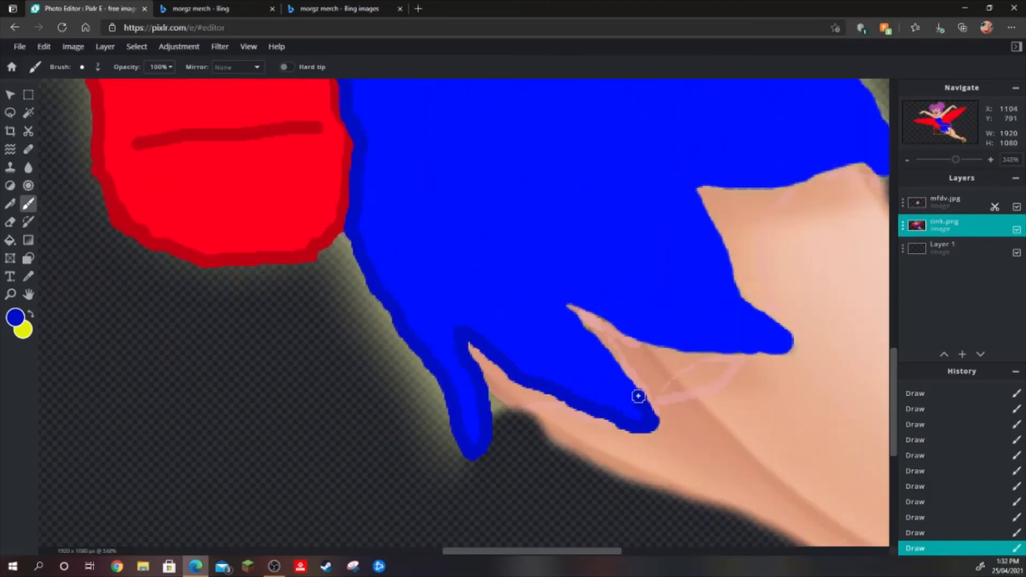
scroll(818, 275, "down", 4)
scroll(670, 311, "up", 4)
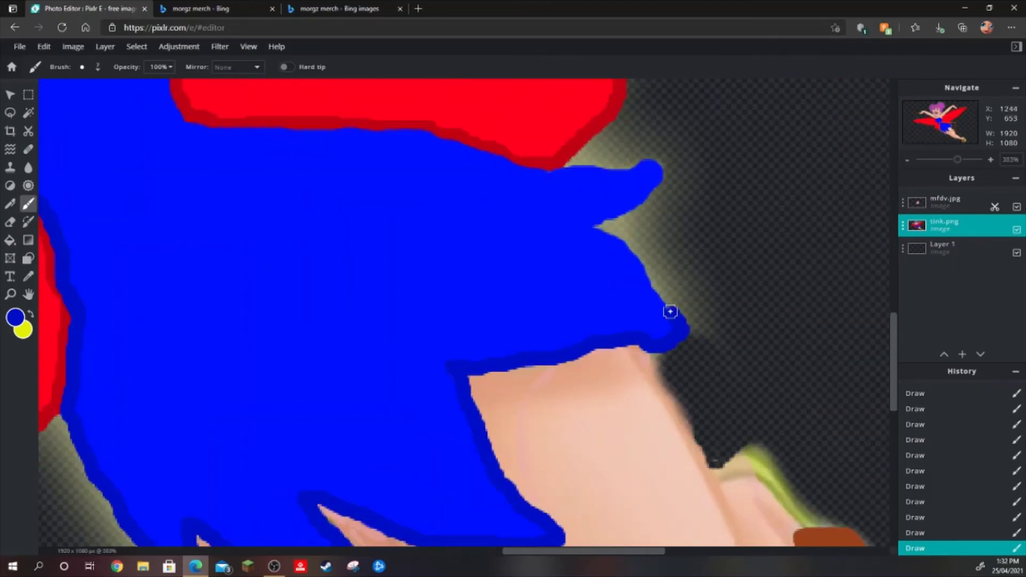
scroll(197, 147, "down", 2)
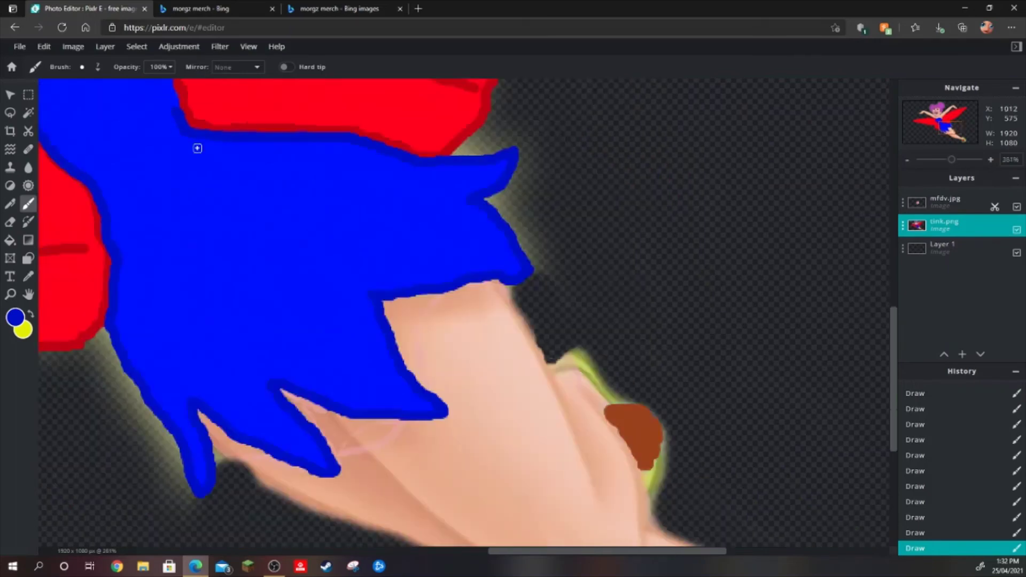
scroll(464, 310, "up", 4)
scroll(497, 301, "down", 5)
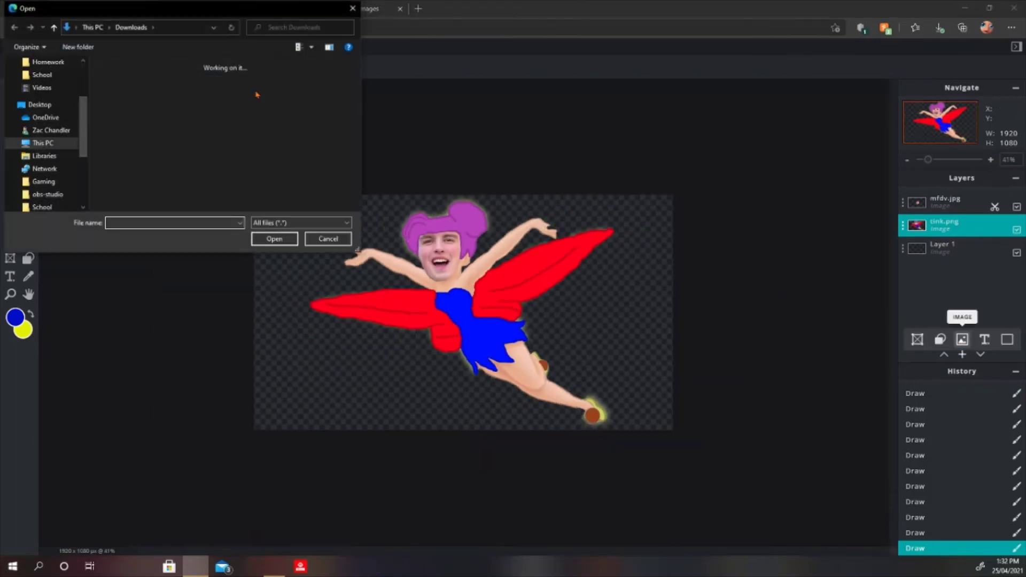
Shrink the Morgz logo and place it on the dress bodice.
scroll(452, 247, "up", 2)
left_click_drag(570, 342, 436, 288)
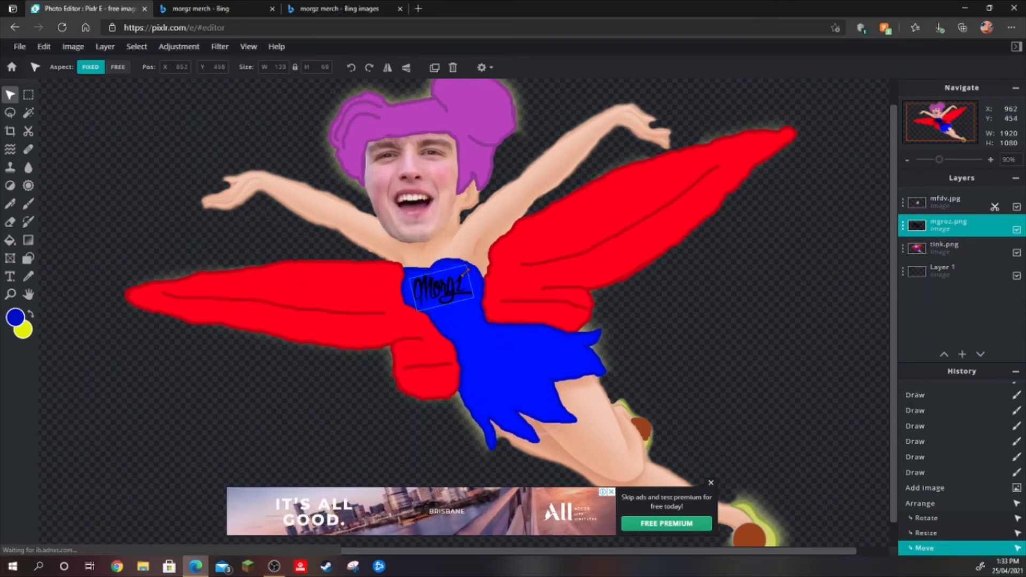
scroll(441, 293, "up", 4)
scroll(441, 293, "down", 2)
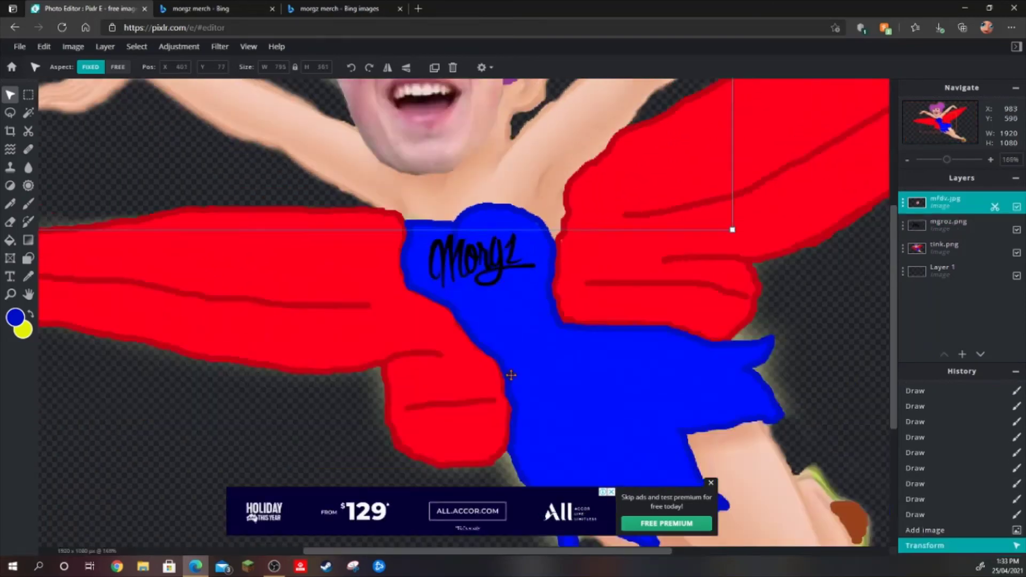
scroll(733, 229, "down", 2)
scroll(733, 229, "down", 2)
Duplicate the Morgz logo layer, then delete the duplicate.
left_click(949, 224)
key("ctrl+j")
scroll(449, 299, "up", 3)
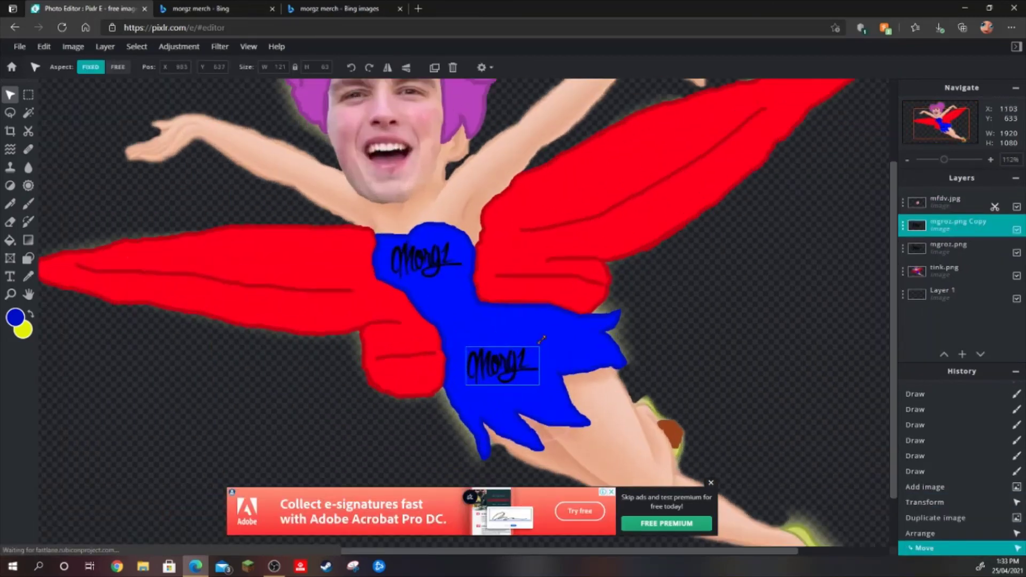
key("Delete")
Add the Morgz logo as a new image layer, then move, tilt and shrink it onto the skirt.
left_click(962, 354)
left_click(962, 340)
double_click(147, 108)
left_click_drag(390, 310, 471, 355)
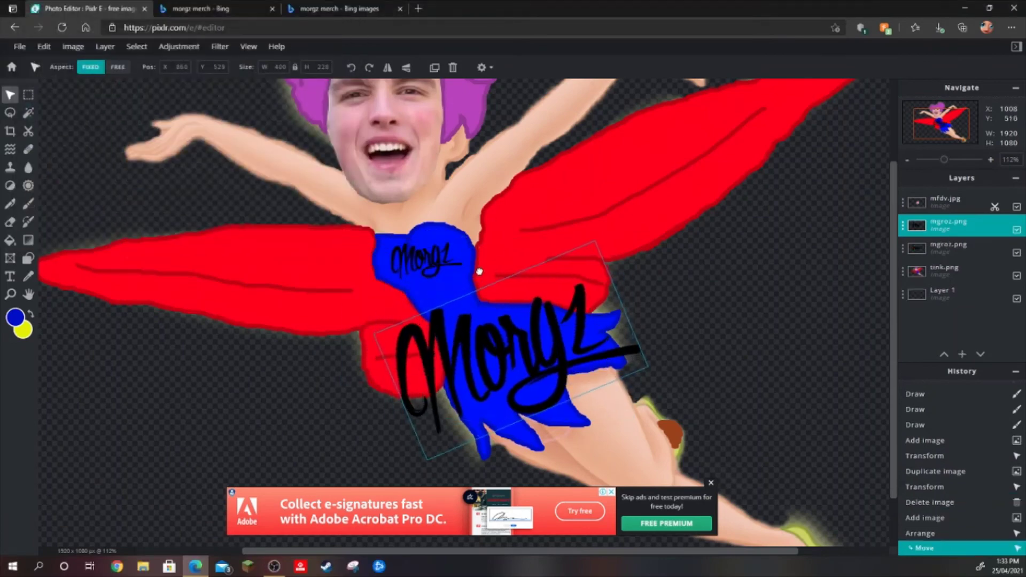
left_click_drag(566, 291, 535, 321)
left_click_drag(514, 407, 531, 368)
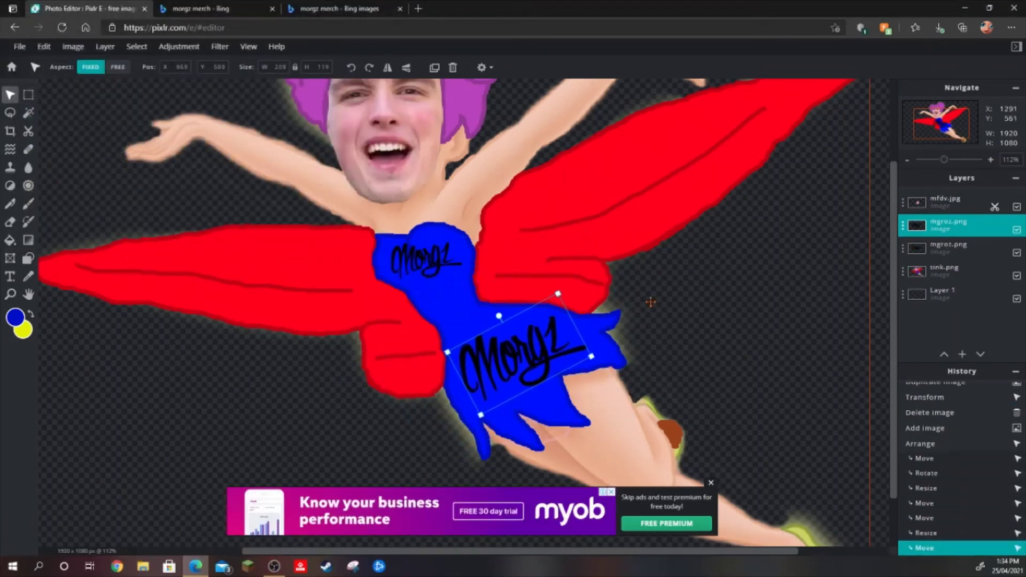
scroll(588, 385, "down", 4)
Swap to yellow, use a smaller brush, and paint along the front shoe.
key("x")
key("b")
scroll(601, 398, "up", 3)
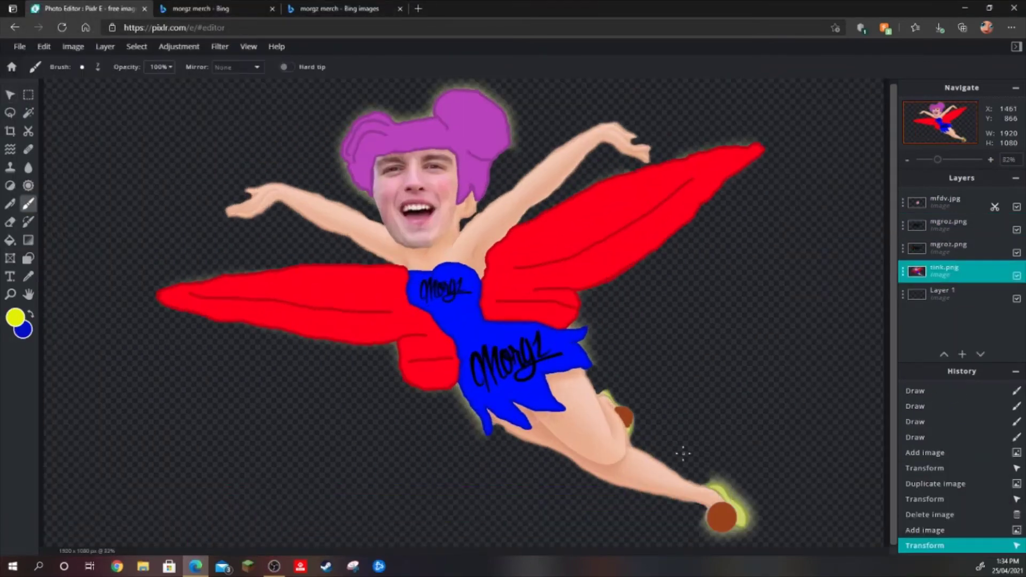
scroll(601, 398, "up", 3)
left_click(81, 66)
left_click(137, 221)
left_click_drag(620, 422, 713, 446)
Extend the yellow down the front shoe and paint the bent leg's shoe.
scroll(714, 446, "down", 6)
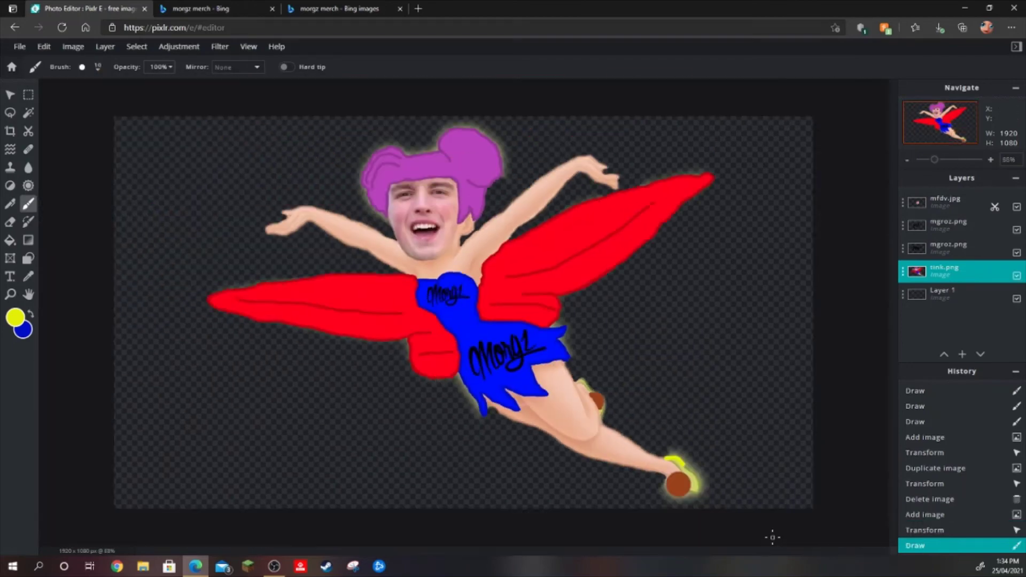
scroll(772, 537, "up", 2)
scroll(775, 357, "up", 4)
left_click_drag(715, 322, 767, 369)
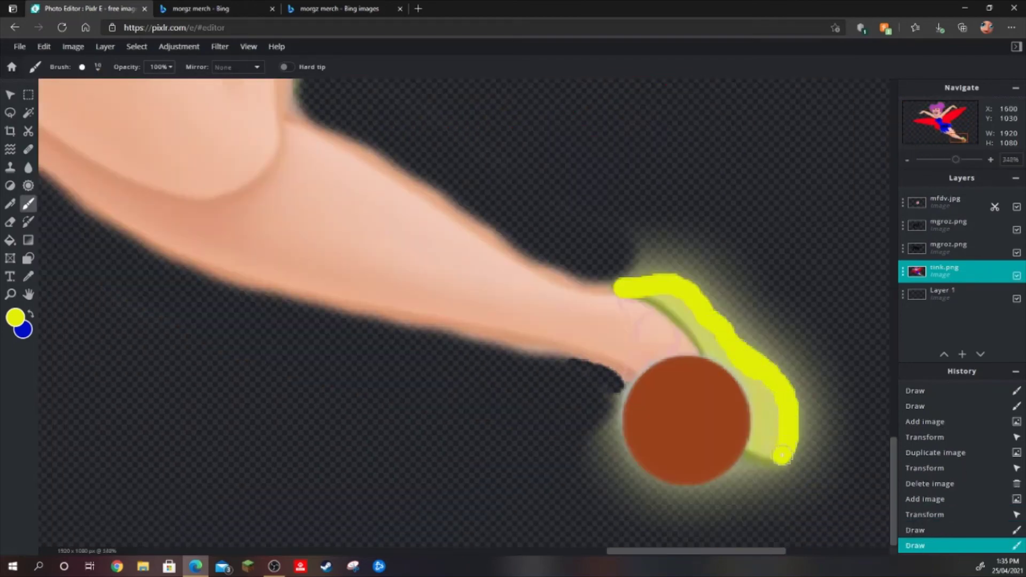
left_click_drag(774, 408, 773, 412)
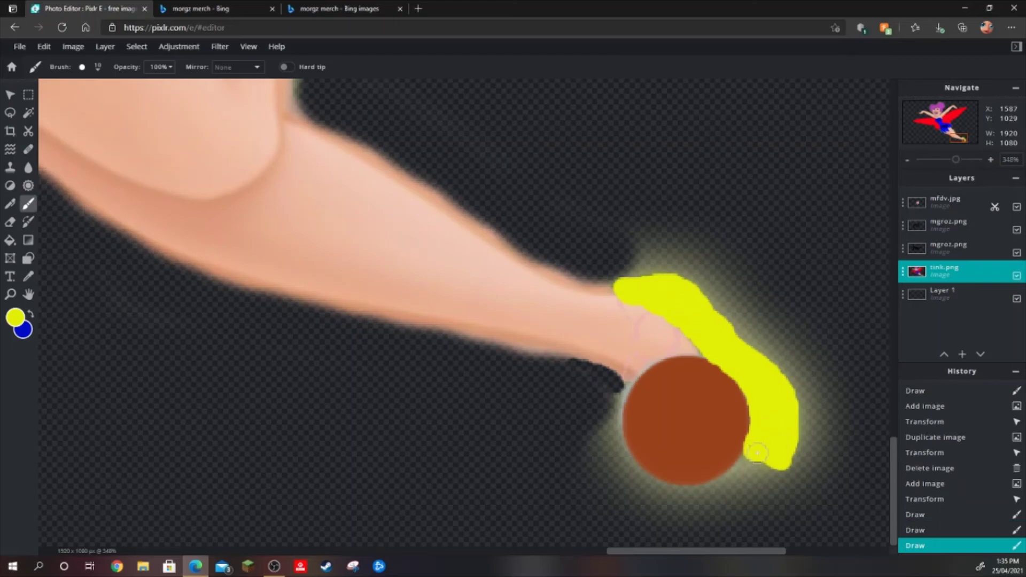
scroll(588, 481, "down", 3)
scroll(620, 501, "up", 5)
mouse_move(350, 302)
left_mouse_down()
mouse_move(462, 332)
mouse_move(527, 385)
left_mouse_up()
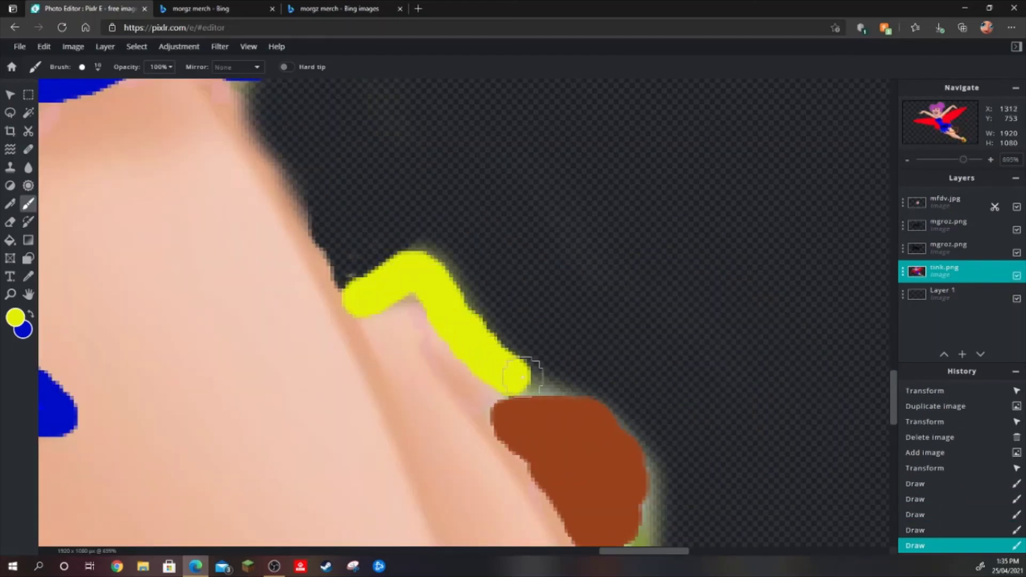
Paint yellow around the pompom, then eyedrop brown and repaint over stray yellow.
scroll(651, 518, "down", 3)
scroll(635, 373, "up", 3)
left_click_drag(591, 382, 596, 299)
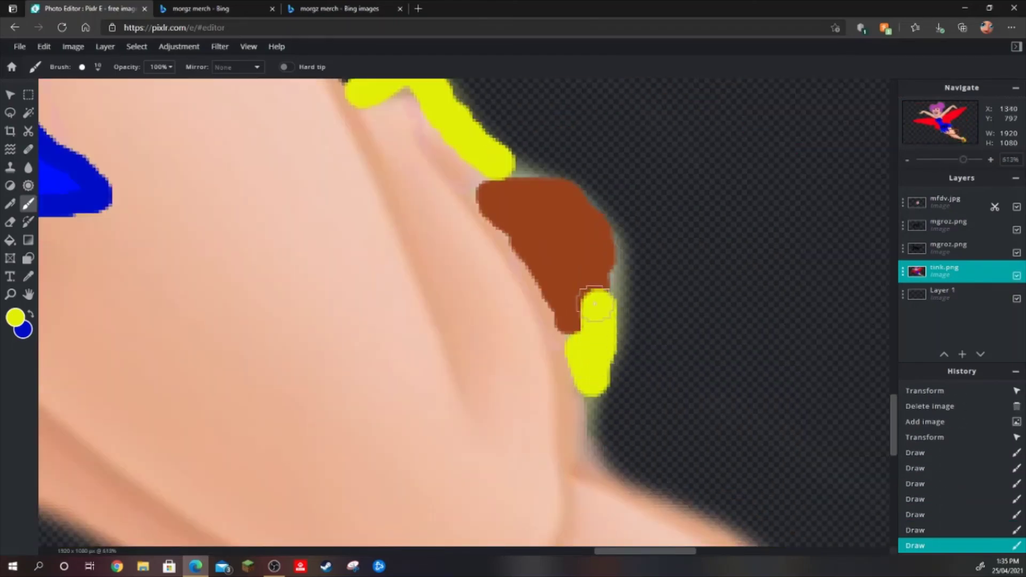
left_click_drag(507, 153, 513, 203)
left_click(588, 208, "alt")
left_click_drag(588, 208, 586, 311)
scroll(585, 311, "down", 3)
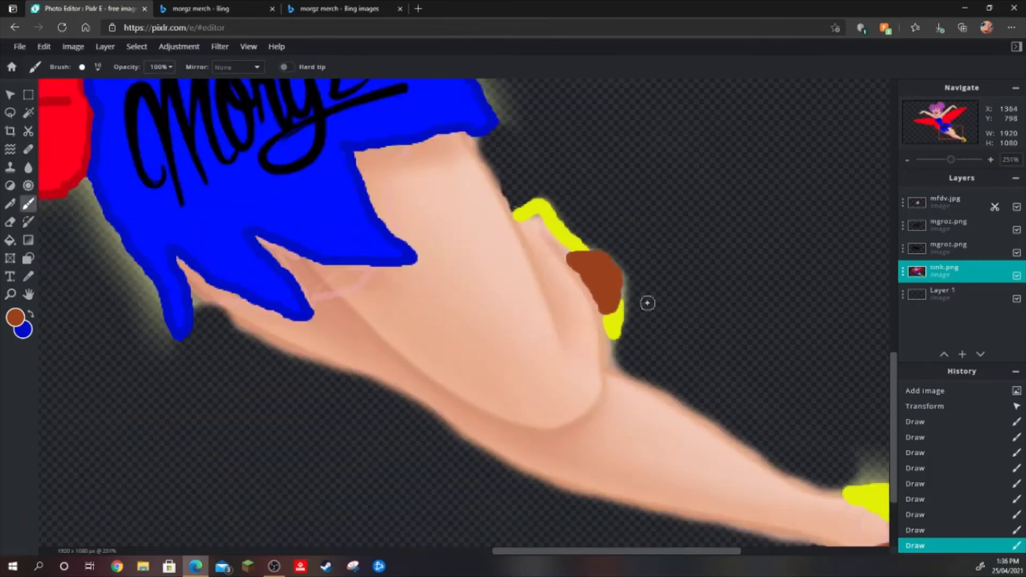
scroll(649, 300, "down", 2)
Resample the yellow shoe colour and adjust the brush settings.
left_click(615, 331, "alt")
scroll(503, 281, "up", 5)
scroll(503, 282, "down", 5)
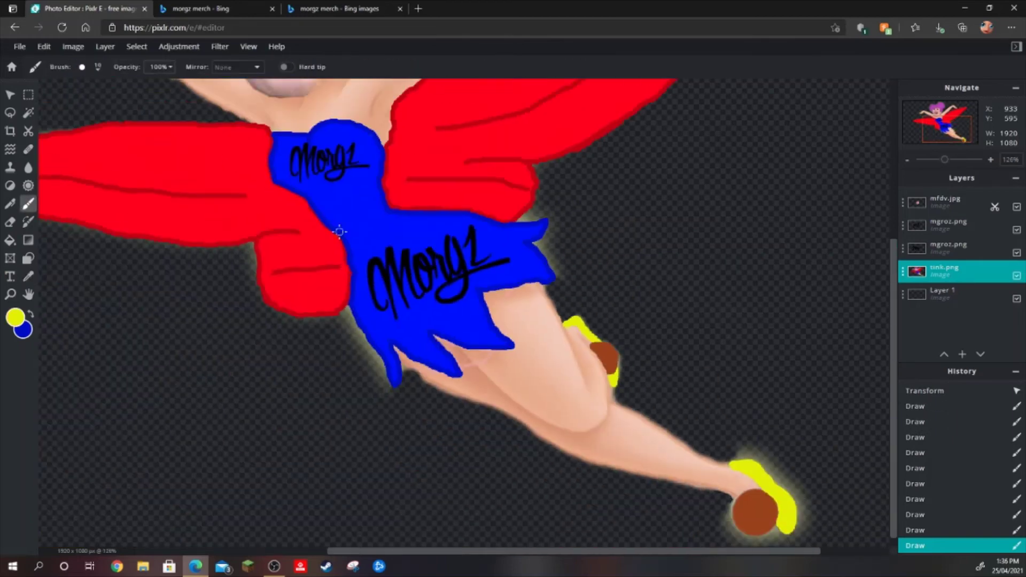
left_click(15, 317)
left_click(609, 383)
scroll(481, 321, "up", 2)
scroll(481, 321, "up", 3)
left_click(81, 67)
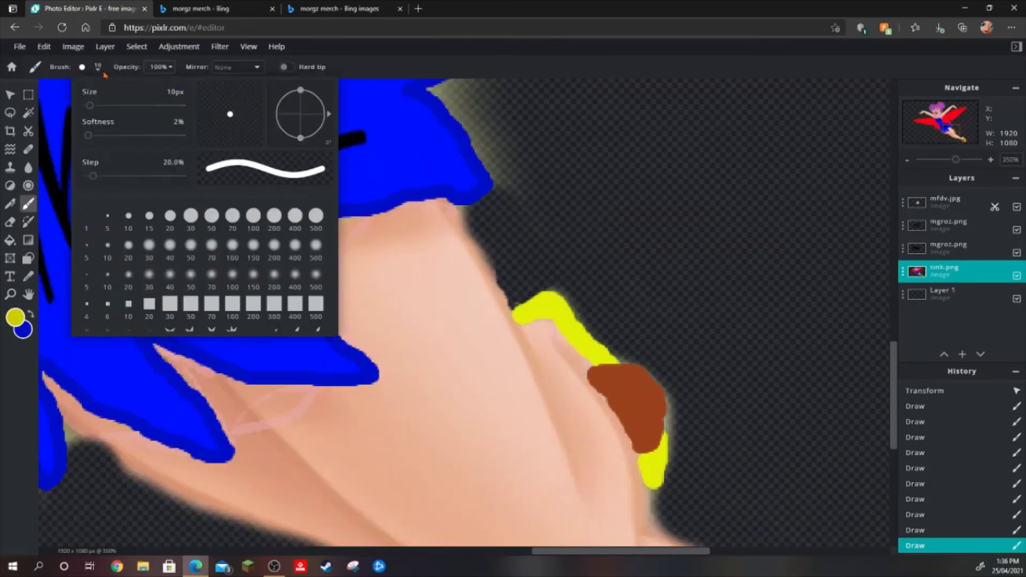
key("F7")
key("Escape")
Trace yellow along the shoe's curve, undo it, and repaint along the top of the foot.
mouse_move(508, 288)
left_mouse_down()
mouse_move(695, 412)
mouse_move(711, 434)
left_mouse_up()
scroll(740, 533, "up", 1)
scroll(740, 533, "up", 3)
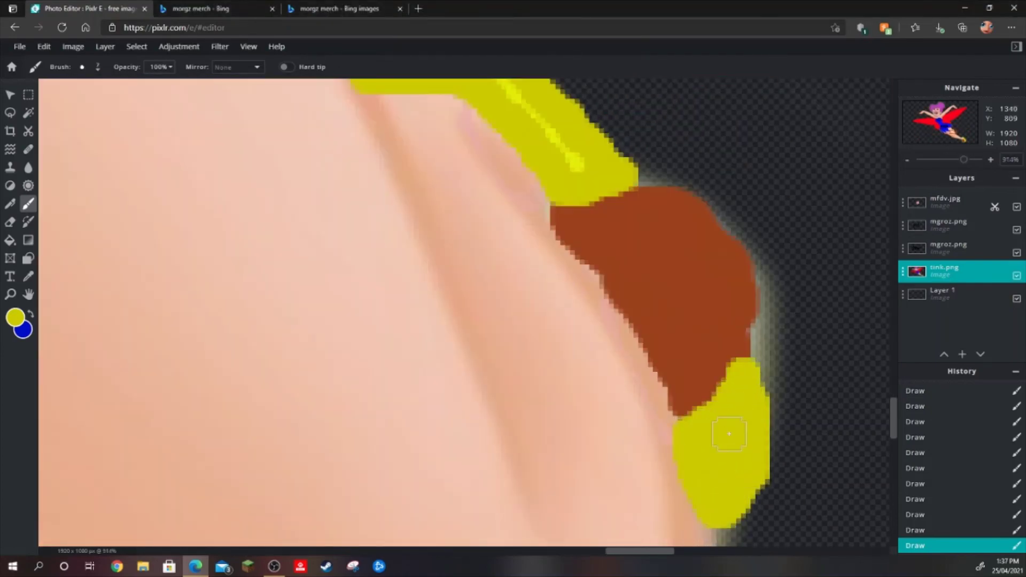
key("ctrl+z")
scroll(749, 374, "down", 8)
scroll(759, 307, "up", 1)
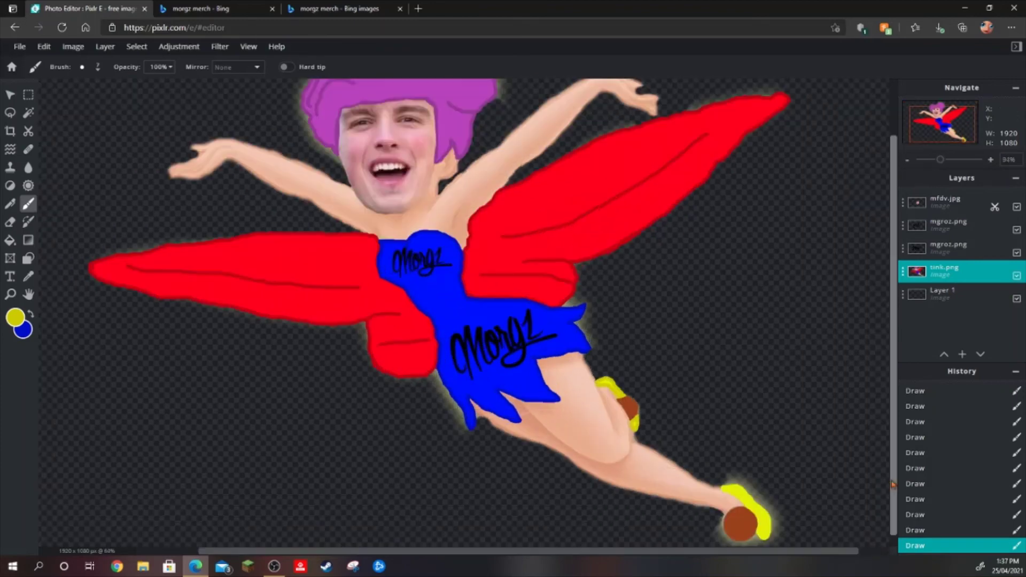
scroll(759, 308, "up", 4)
left_click_drag(636, 270, 784, 346)
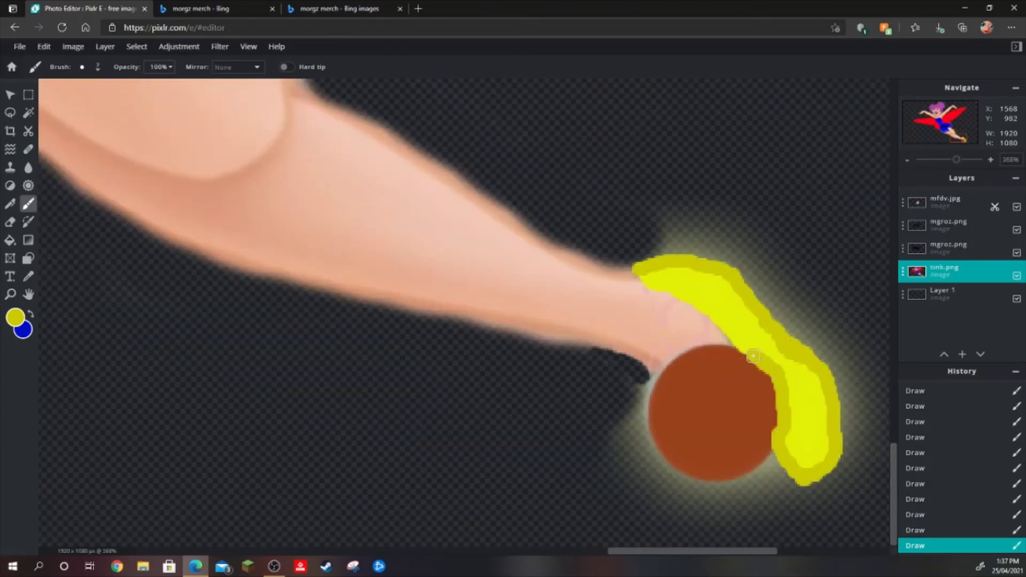
scroll(754, 355, "down", 4)
scroll(728, 451, "down", 4)
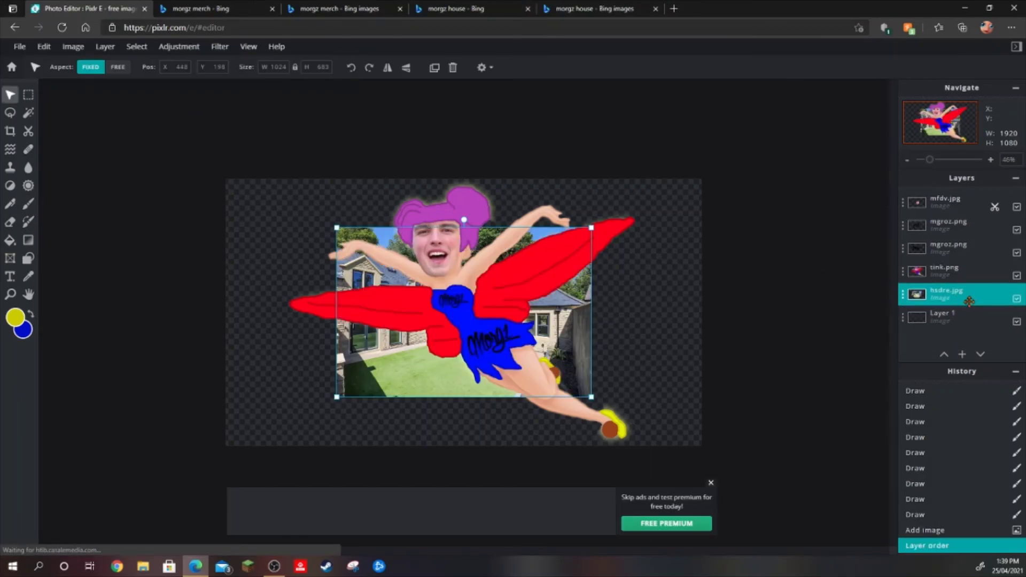
Enlarge the hsdre.jpg house photo to fill the canvas and place it beneath tink.png.
left_click_drag(969, 301, 962, 198)
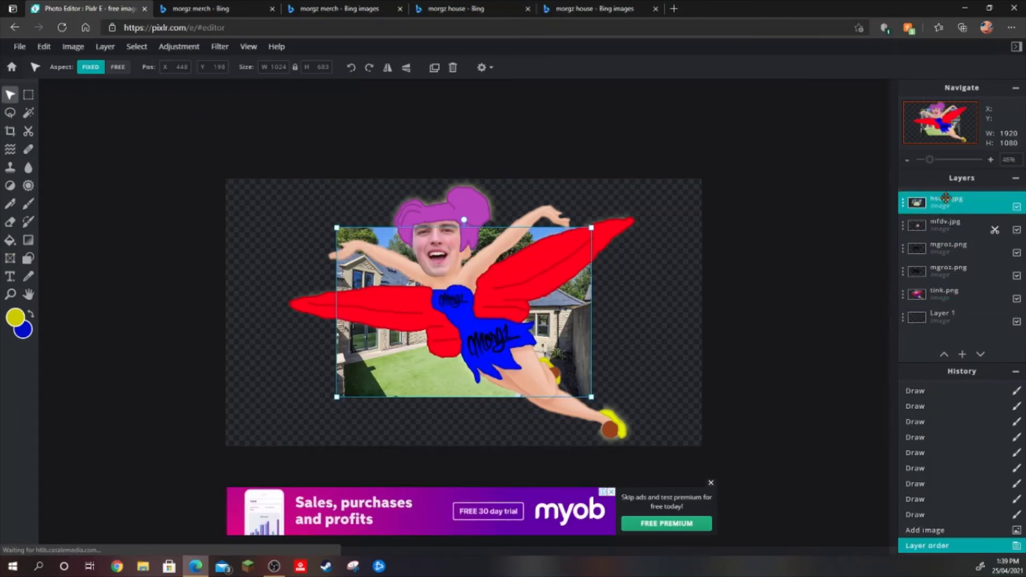
left_click_drag(592, 397, 739, 488)
left_click_drag(697, 348, 620, 302)
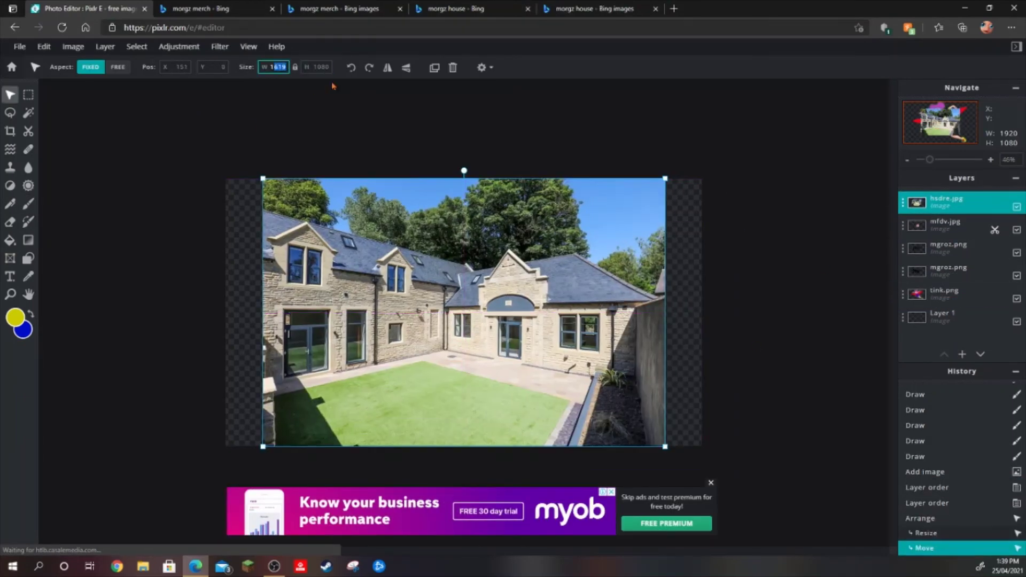
left_click_drag(666, 447, 738, 492)
left_click_drag(619, 302, 580, 303)
left_click_drag(962, 198, 962, 299)
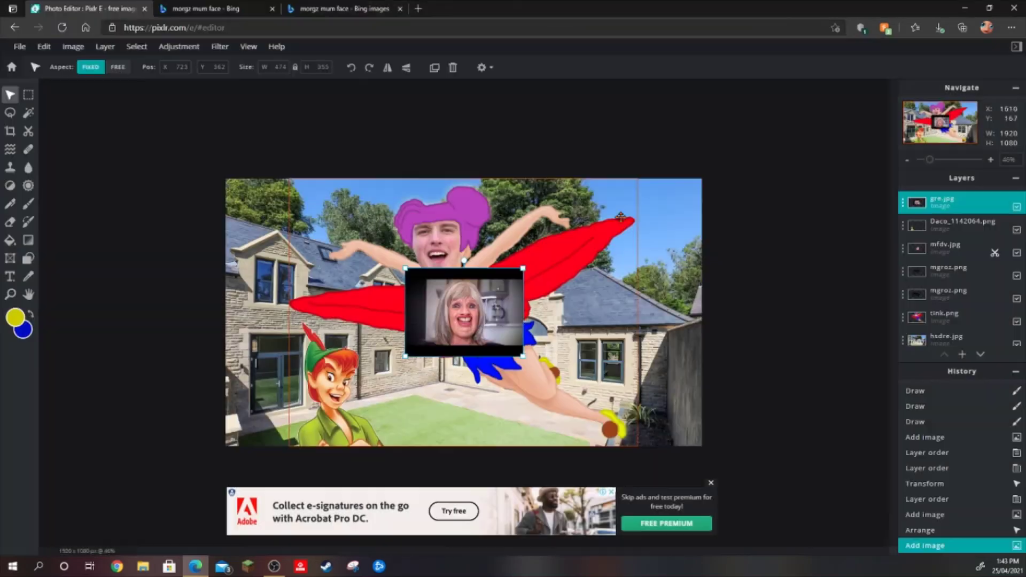
Erase the background around the woman's face and place the cut-out onto Peter Pan.
left_click(179, 67)
left_click(289, 67)
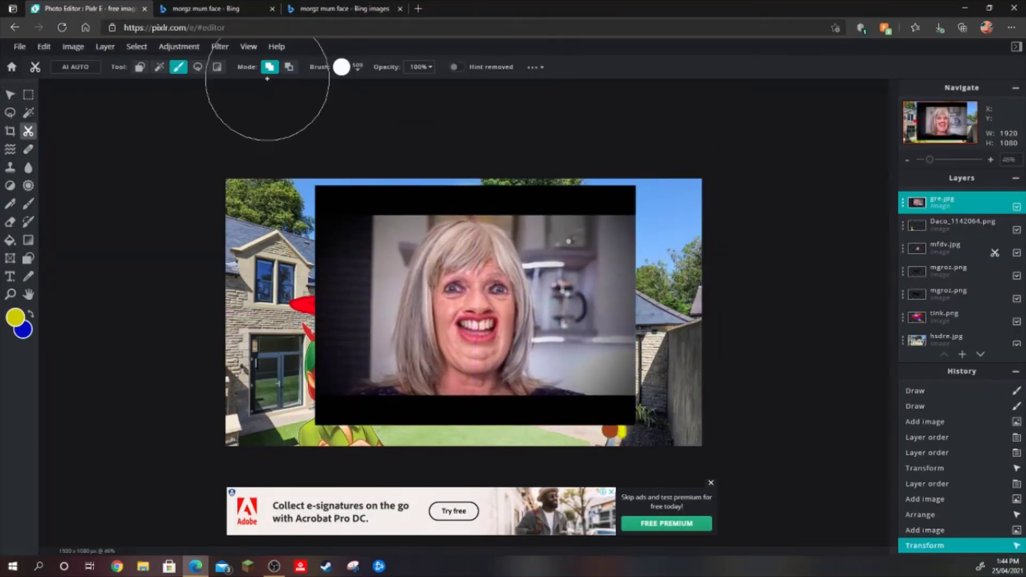
mouse_move(348, 225)
left_mouse_down()
mouse_move(339, 343)
mouse_move(378, 240)
mouse_move(565, 258)
mouse_move(343, 423)
left_mouse_up()
key("v")
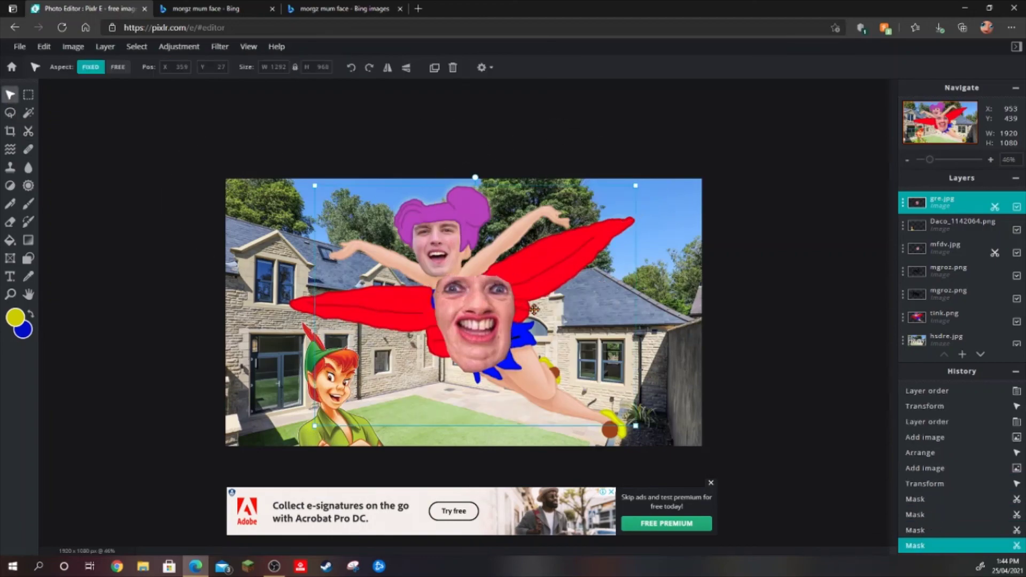
left_click_drag(476, 321, 271, 390)
Move Wendy into the scene, shrunk and rotated at the right, and begin adding another image.
scroll(270, 395, "up", 3)
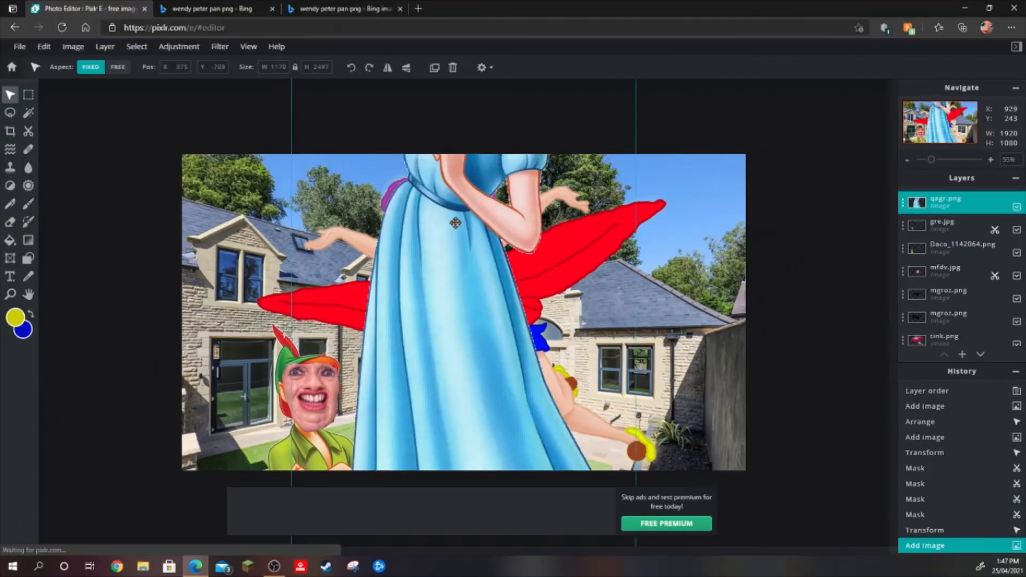
left_click_drag(455, 223, 527, 342)
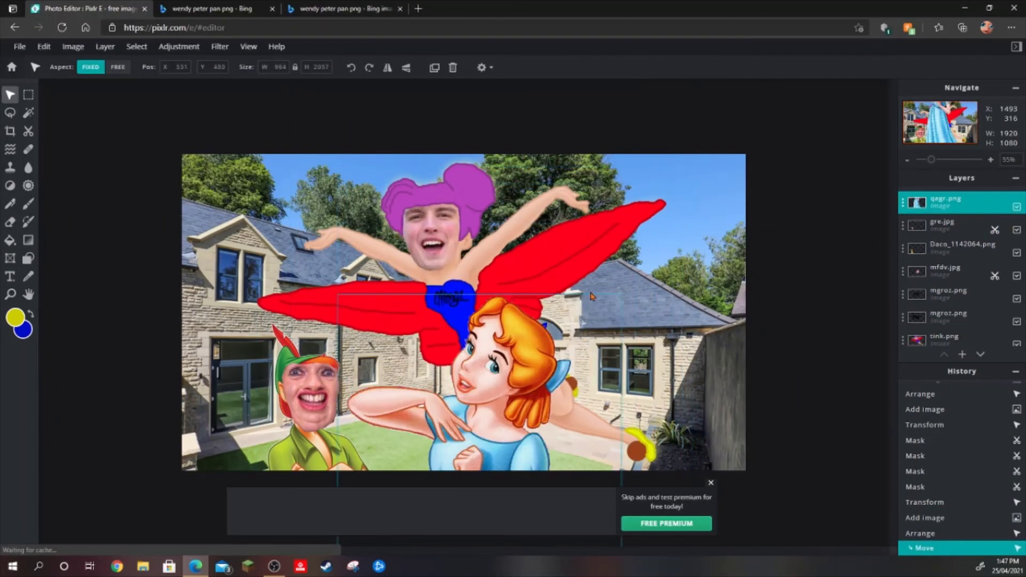
left_click_drag(412, 298, 473, 290)
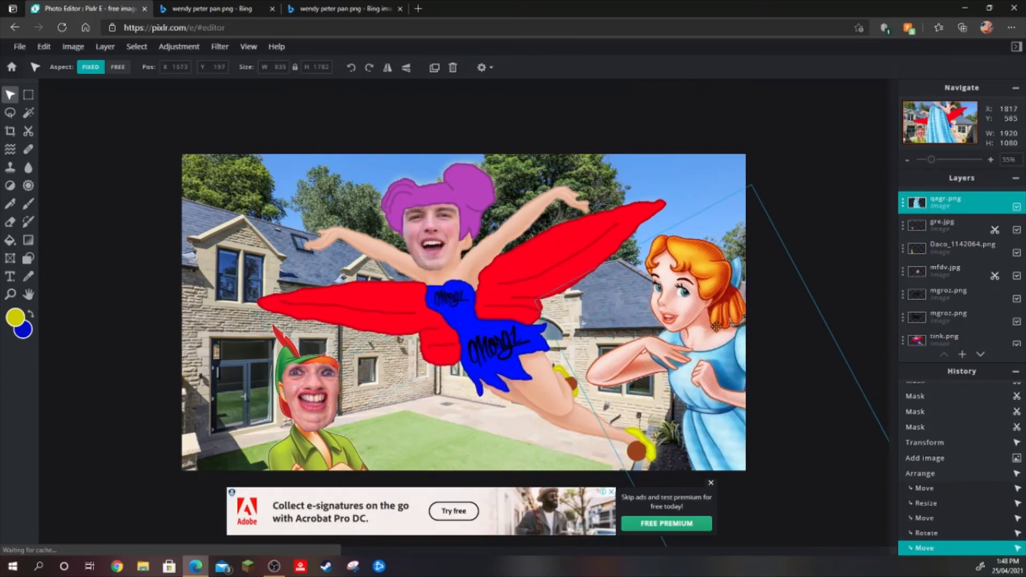
left_click(172, 90)
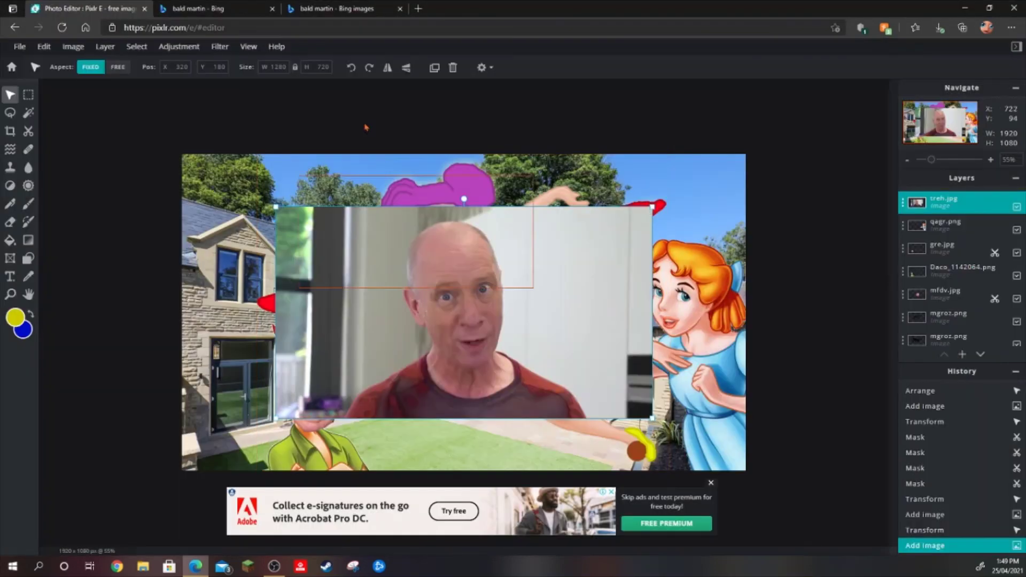
Erase the photo around the bald man's face and move the cut-out over Wendy's head.
mouse_move(357, 262)
left_mouse_down()
mouse_move(326, 374)
mouse_move(449, 385)
mouse_move(518, 414)
mouse_move(591, 268)
left_mouse_up()
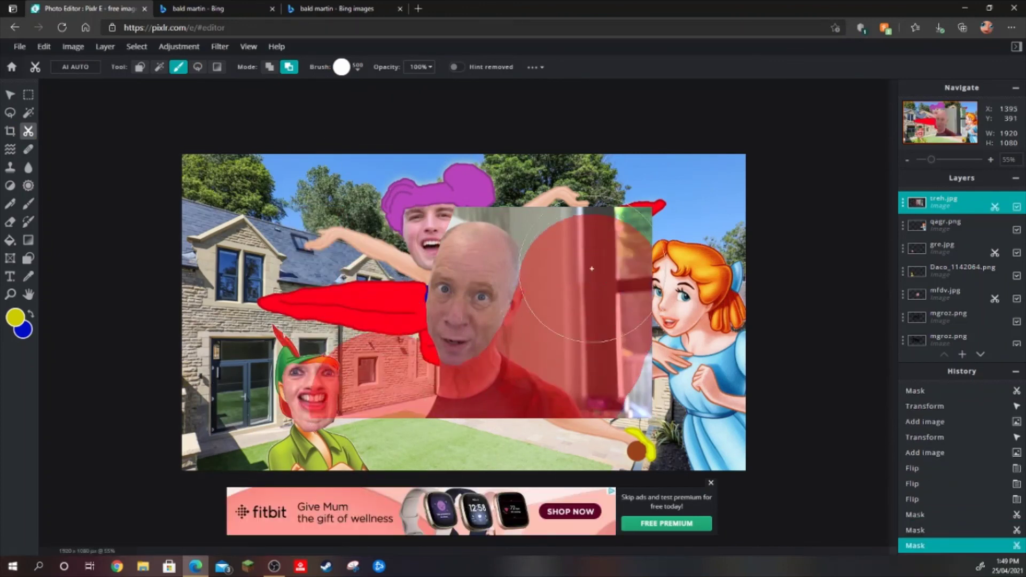
left_click_drag(588, 160, 381, 128)
mouse_move(550, 160)
left_mouse_down()
mouse_move(553, 408)
mouse_move(516, 59)
left_mouse_up()
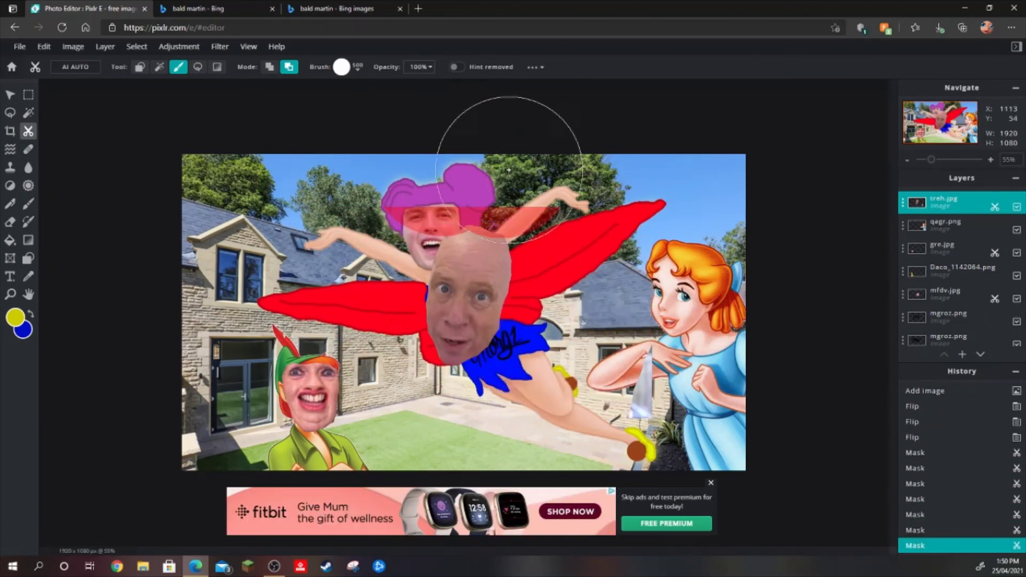
key("v")
mouse_move(595, 260)
left_mouse_down()
mouse_move(755, 286)
mouse_move(827, 278)
left_mouse_up()
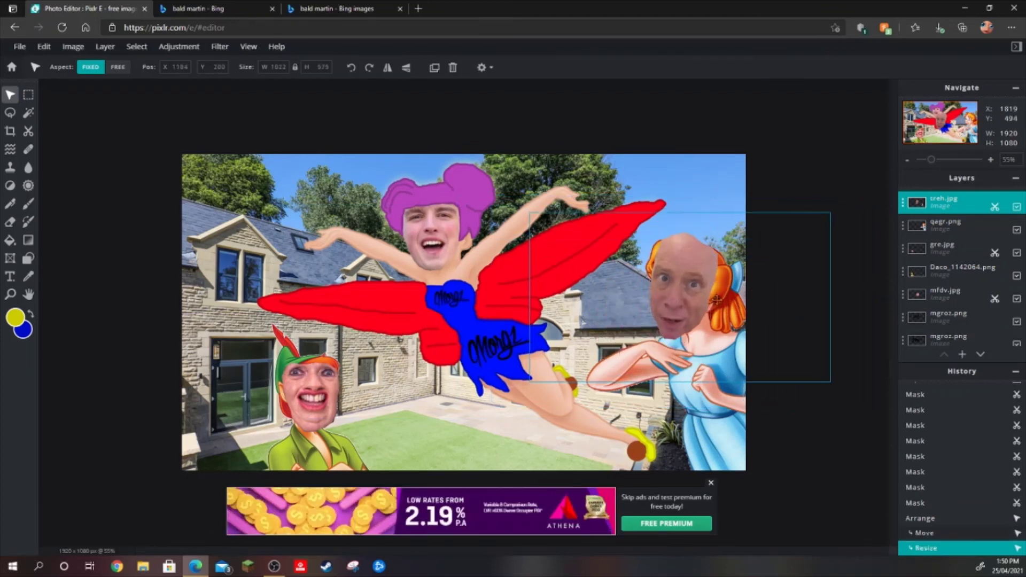
Trim the top of the bald head on the face layer, then return to the Move tool.
left_click(29, 131)
left_click(943, 202)
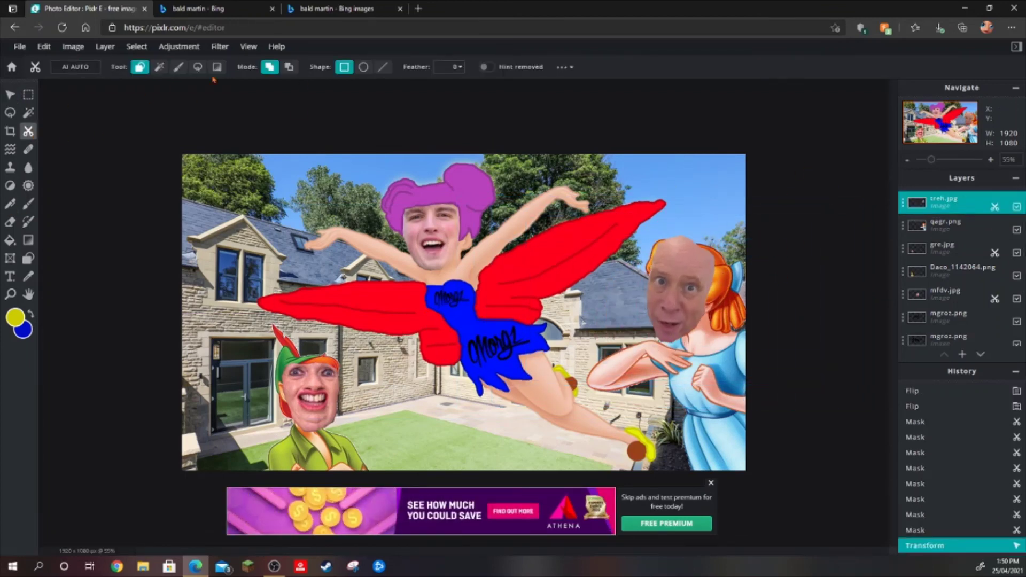
mouse_move(786, 236)
left_mouse_down()
mouse_move(612, 171)
mouse_move(756, 247)
mouse_move(744, 207)
mouse_move(785, 143)
left_mouse_up()
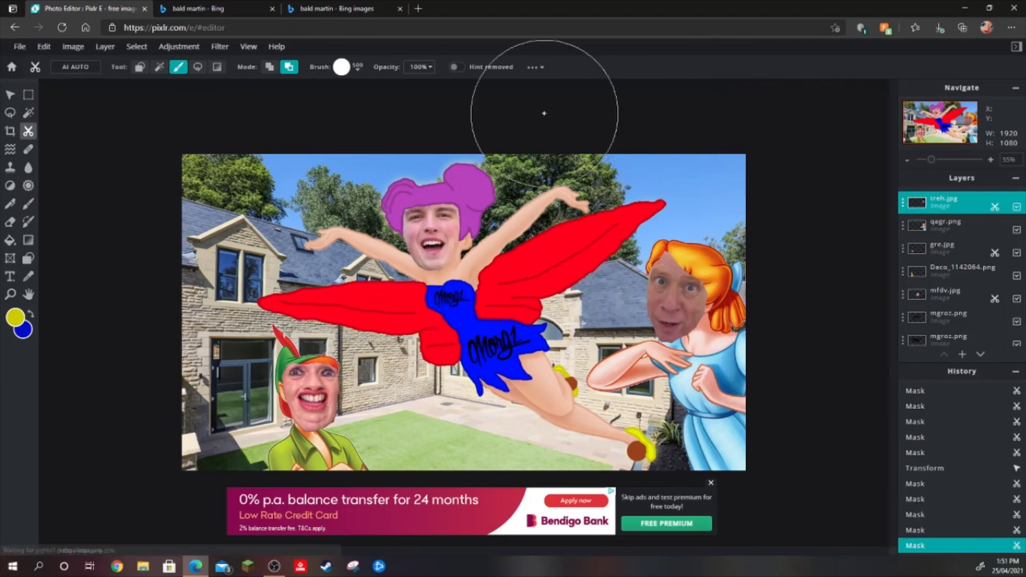
key("v")
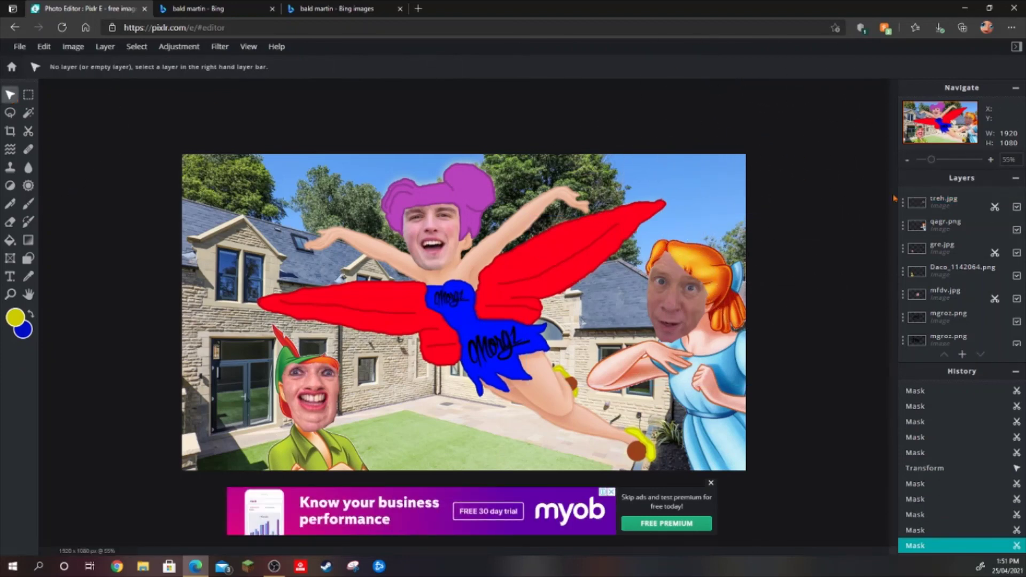